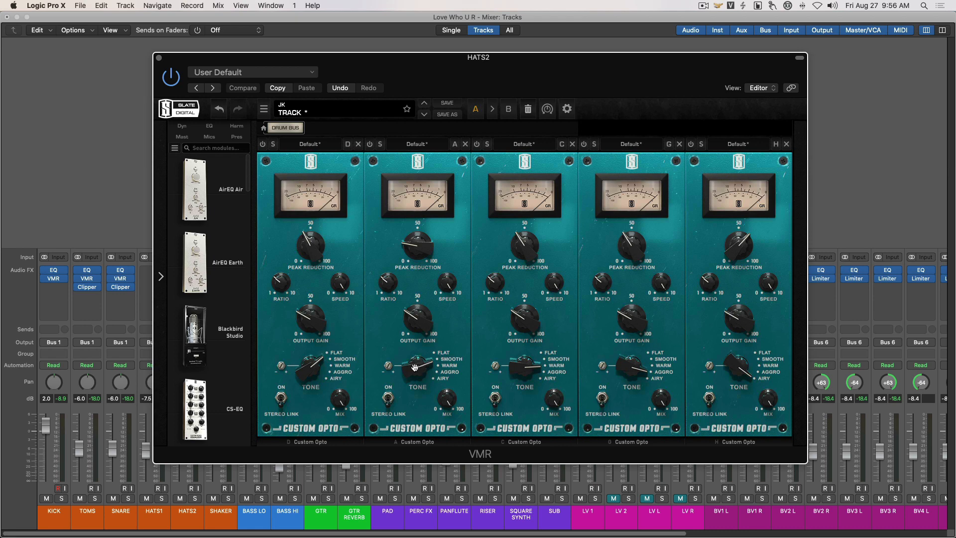
Solo the HATS2 track and audition its Flat and Smooth Custom Opto modules, enabling and bypassing each in turn.
left_click_drag(495, 64, 502, 62)
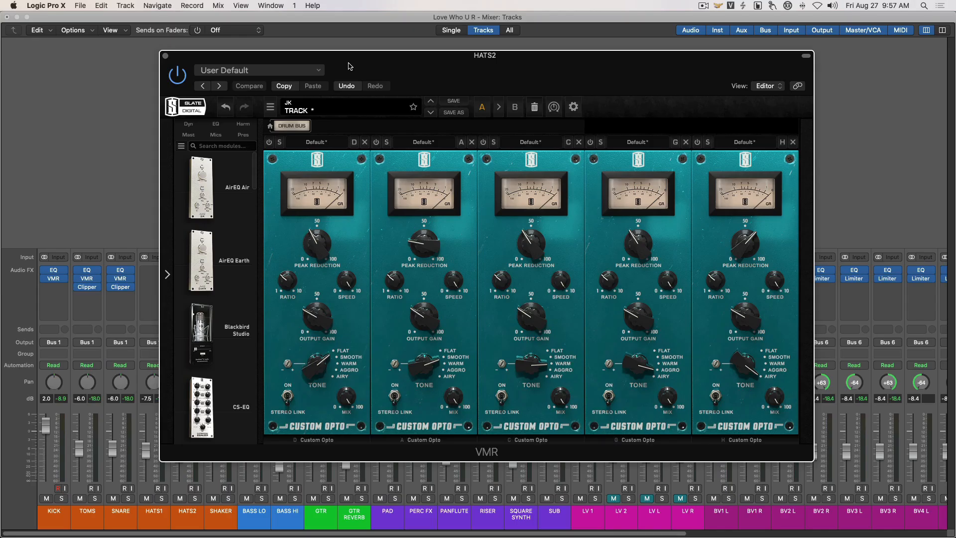
left_click(194, 499)
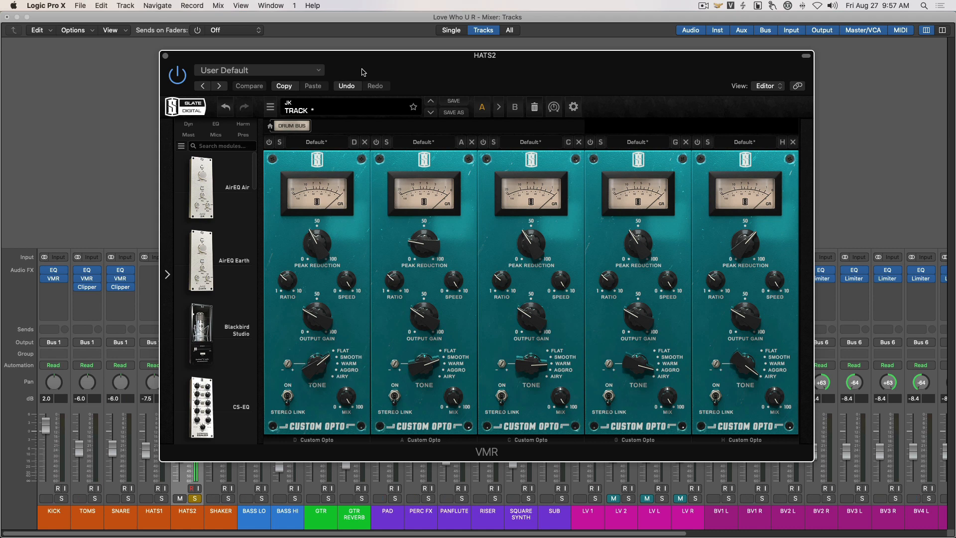
left_click(269, 143)
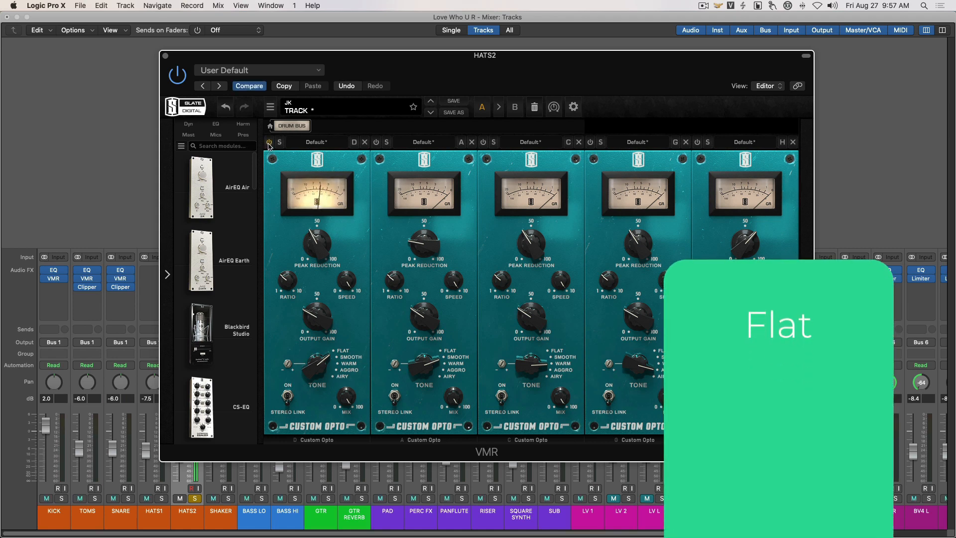
left_click(269, 143)
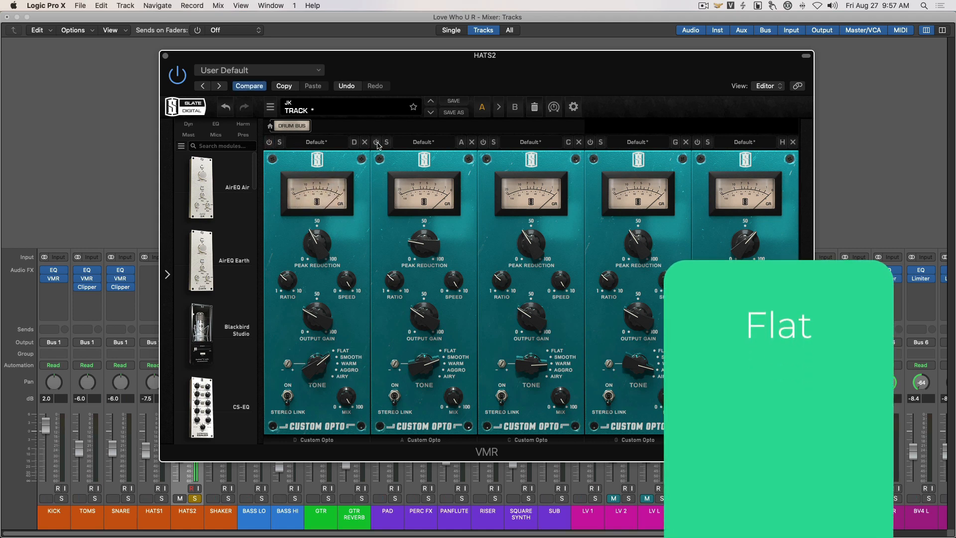
left_click(377, 143)
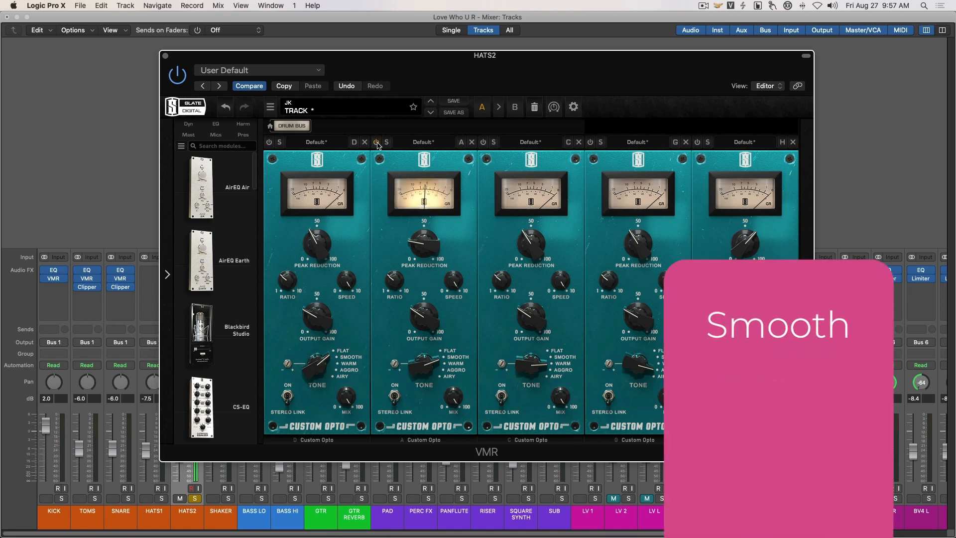
left_click(377, 143)
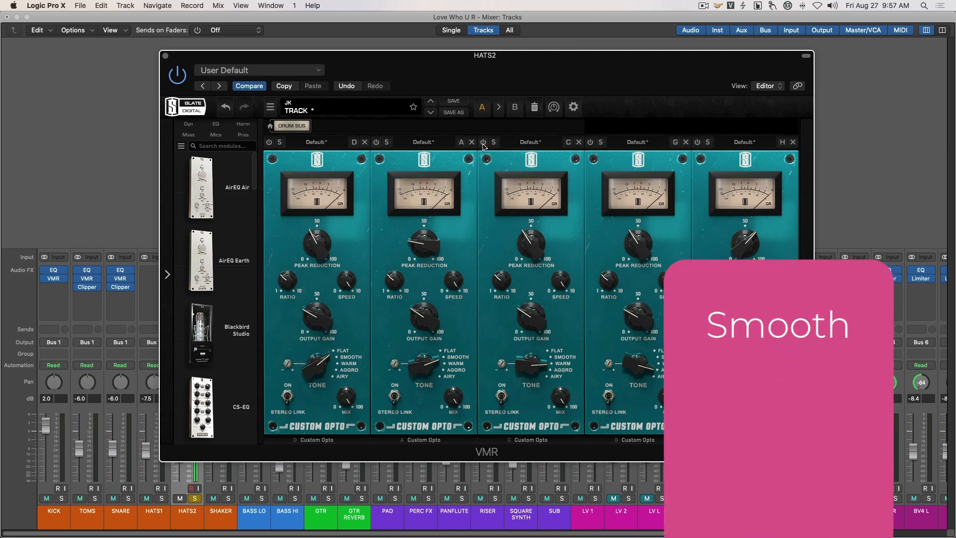
Audition the Warm, Aggro and Airy Custom Opto modules one at a time, bypassing each after listening.
left_click(483, 145)
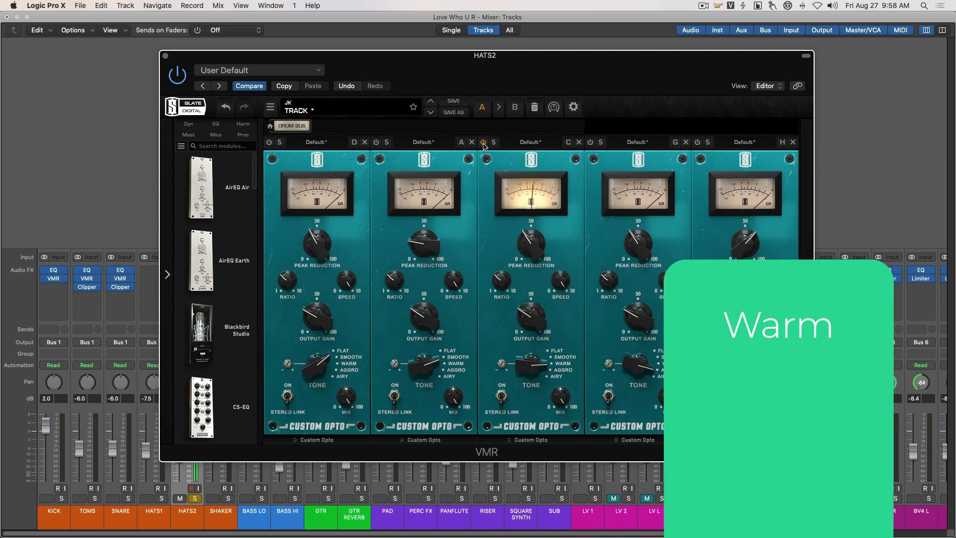
left_click(484, 144)
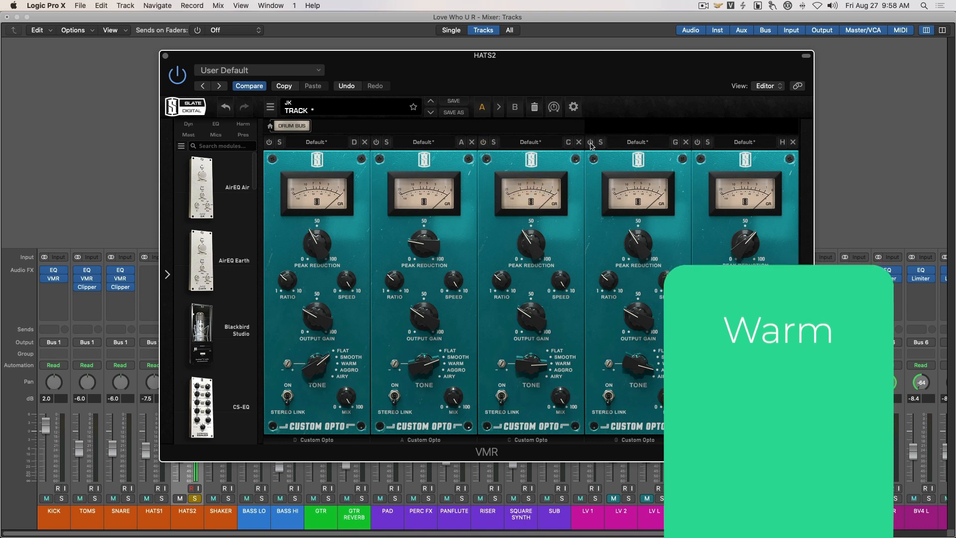
left_click(591, 144)
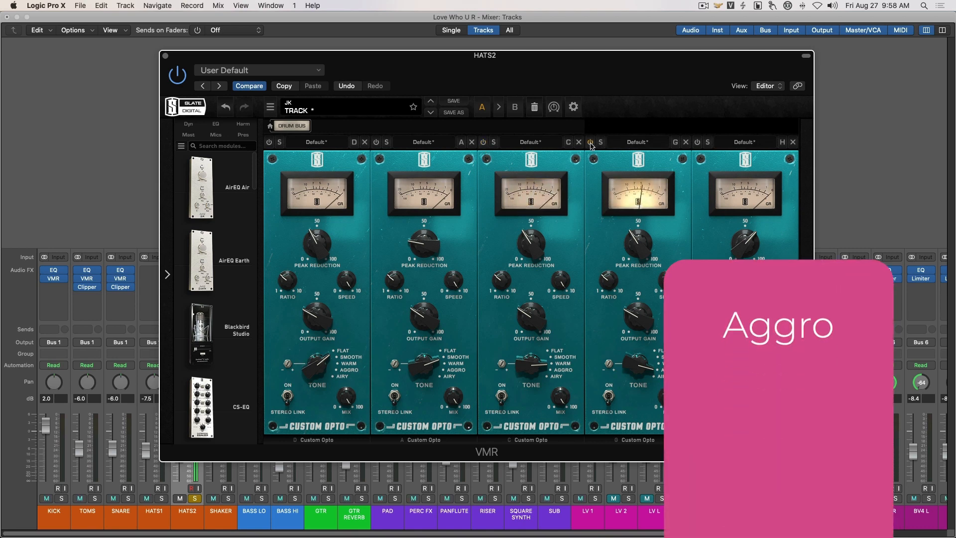
left_click(590, 144)
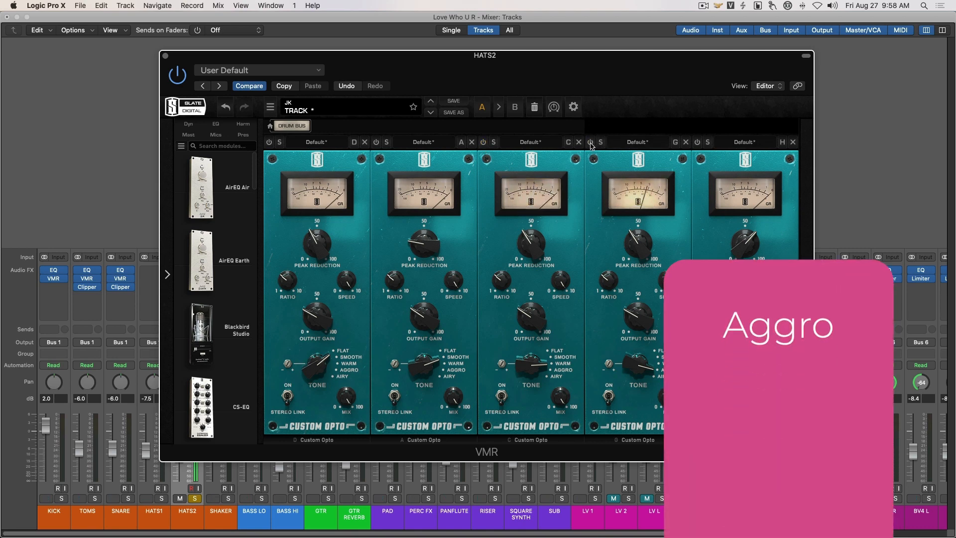
left_click(698, 144)
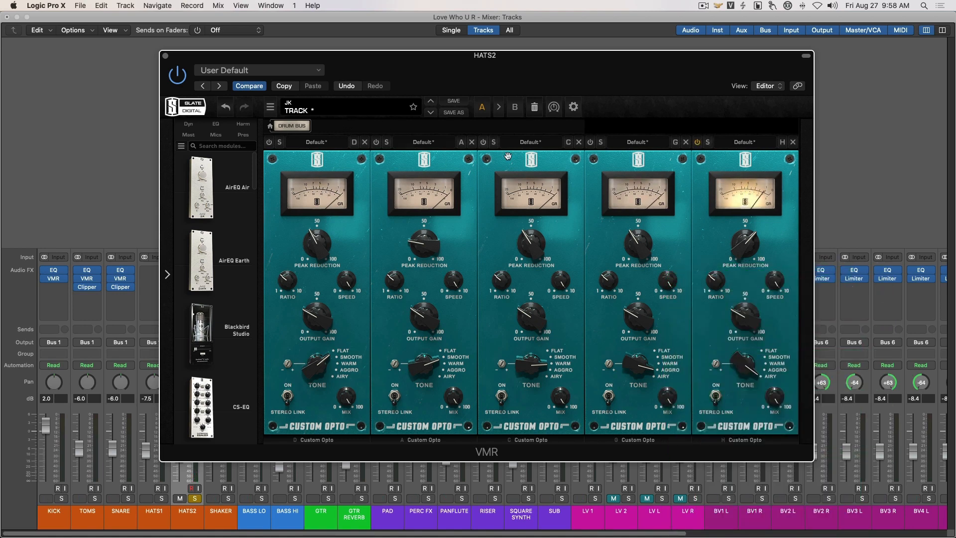
left_click(698, 143)
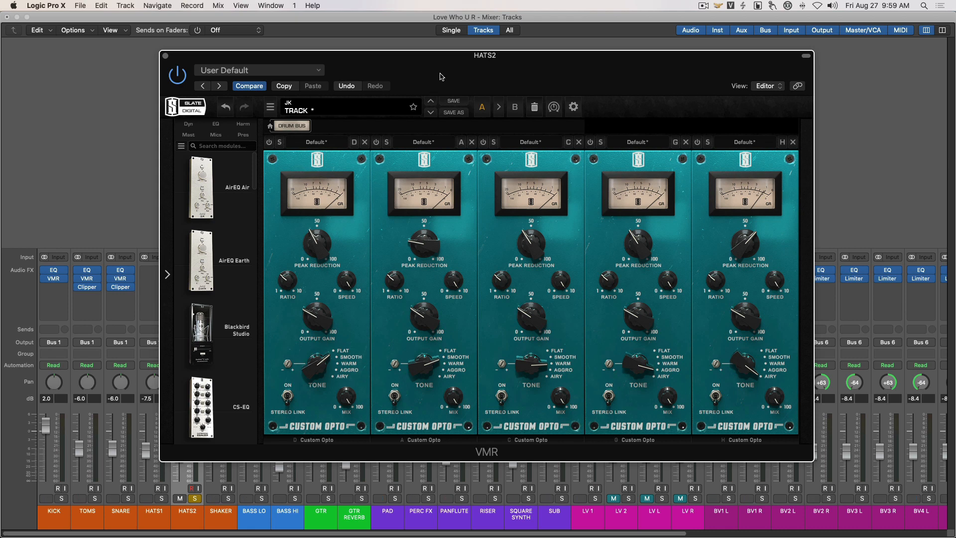
Unsolo HATS2 and remove the Flat, Smooth, Warm and Aggro Custom Opto modules from the rack.
key("s")
left_click(365, 142)
left_click(365, 142)
left_click(365, 143)
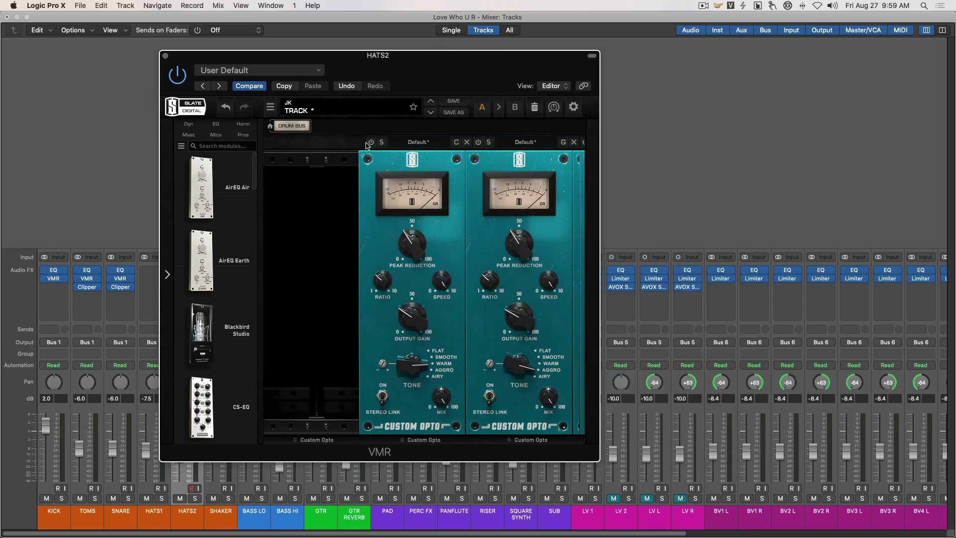
left_click(365, 142)
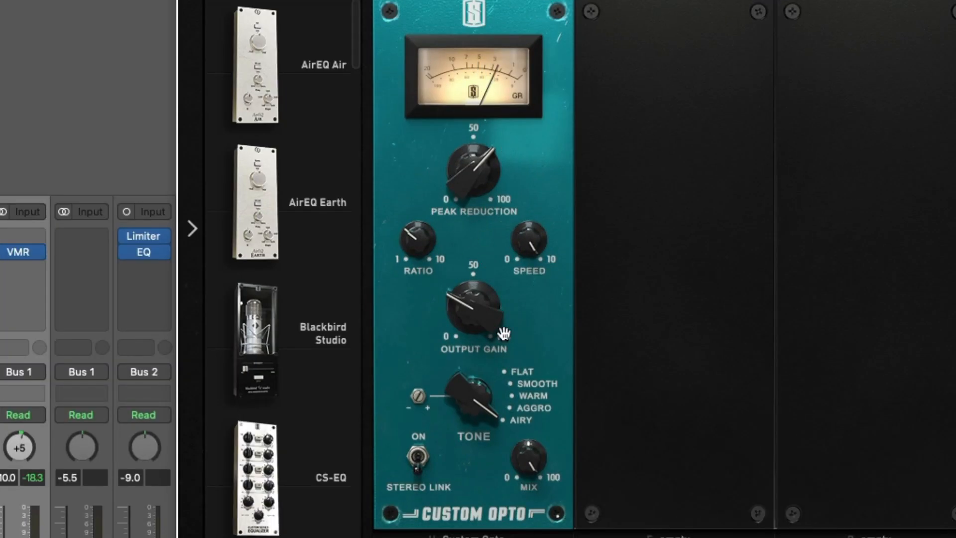
Switch the remaining Custom Opto's tone to Smooth for comparison, and return it to Airy.
mouse_move(483, 398)
left_mouse_down()
mouse_move(480, 408)
mouse_move(473, 399)
left_mouse_up()
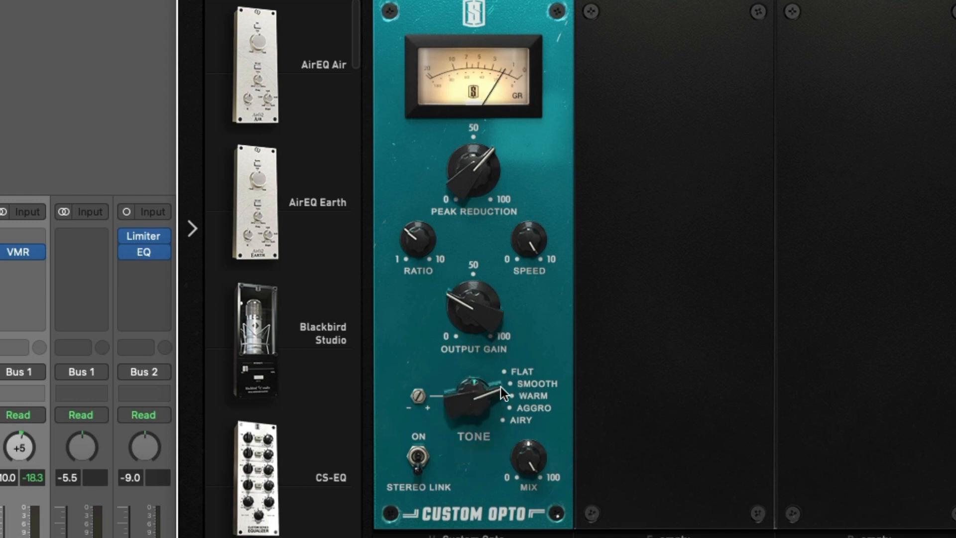
mouse_move(471, 396)
left_click_drag(470, 418, 471, 399)
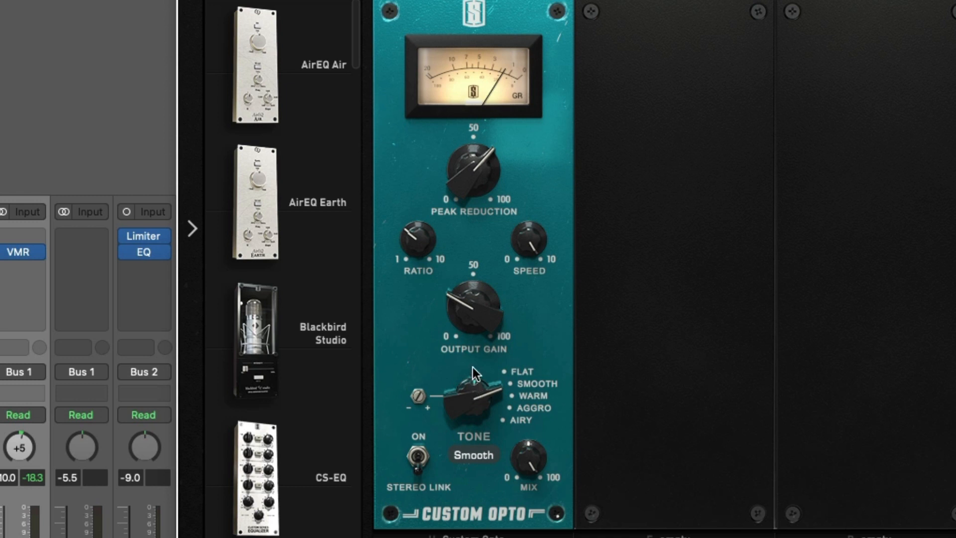
left_click_drag(473, 367, 471, 349)
left_click_drag(471, 382, 471, 318)
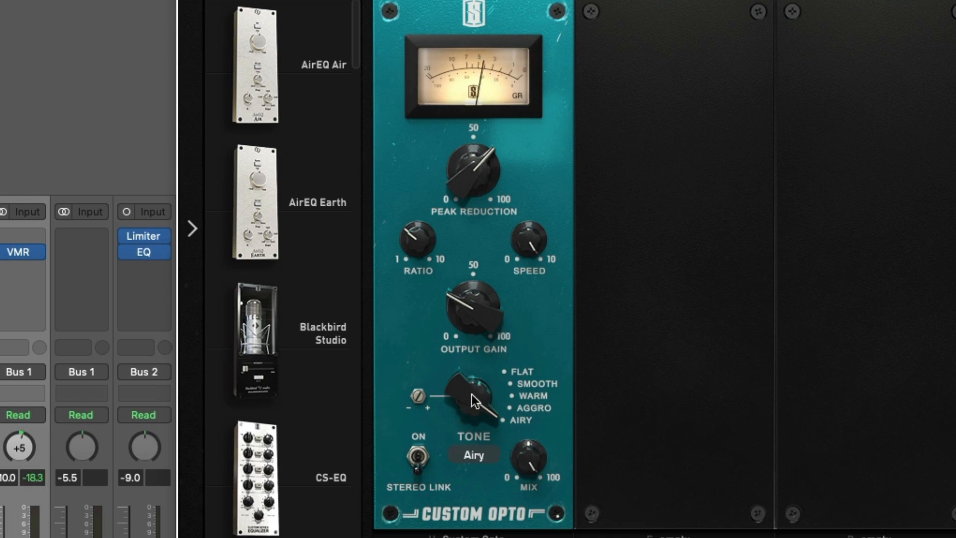
Try the Custom Opto's Aggro and Smooth tones, and test the tone intensity control with Smooth selected.
left_click_drag(471, 394, 476, 401)
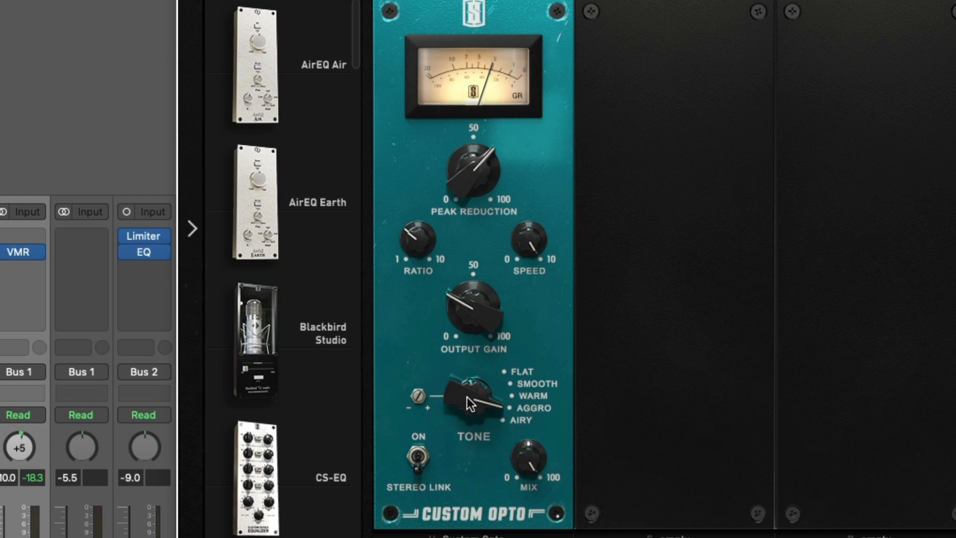
mouse_move(468, 398)
left_click_drag(475, 378, 478, 490)
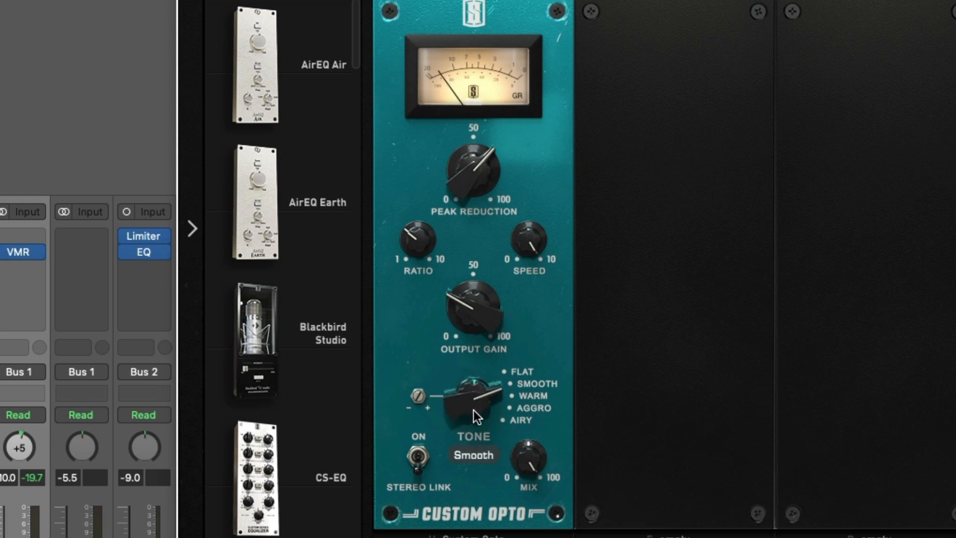
left_click_drag(419, 394, 492, 432)
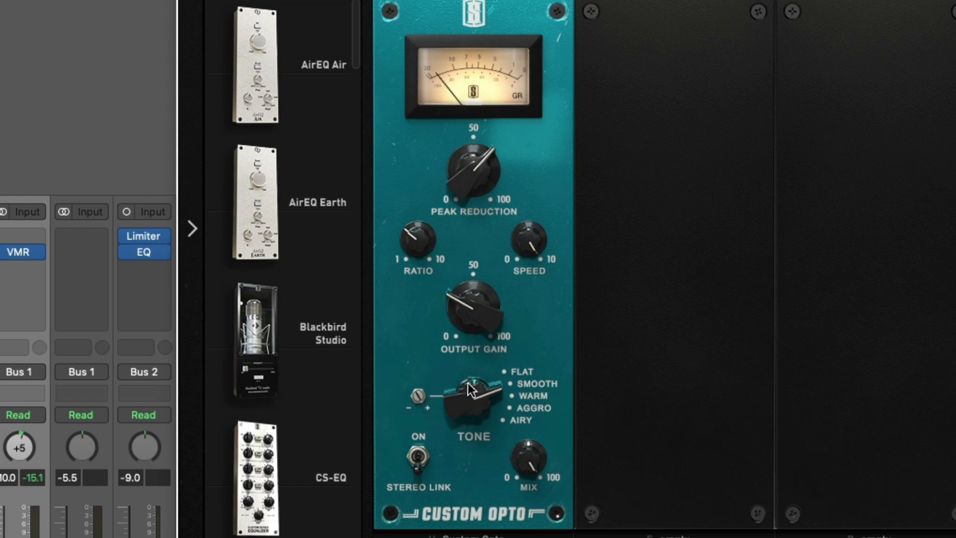
Lower the Custom Opto's peak reduction to 26.0 and switch its tone to Aggro.
left_click_drag(463, 184, 449, 243)
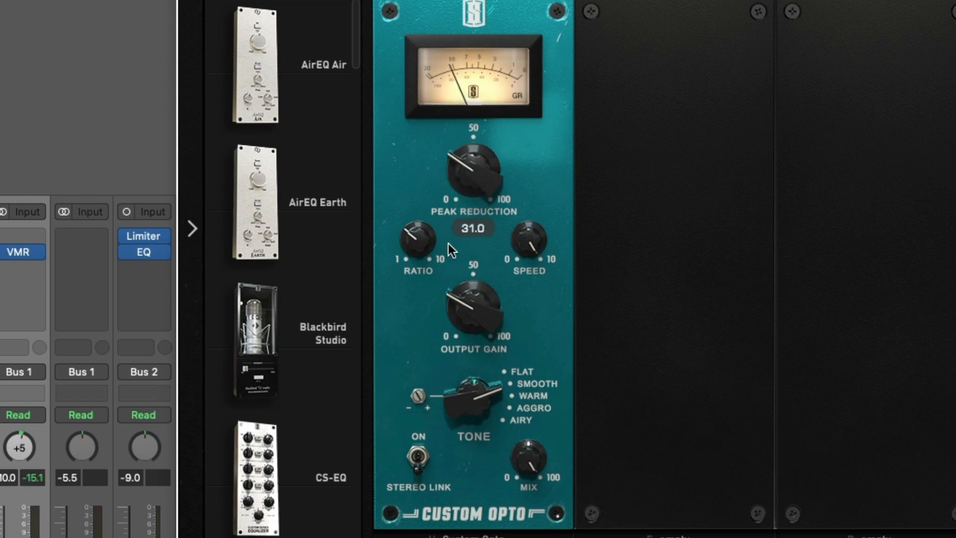
left_click_drag(463, 171, 463, 185)
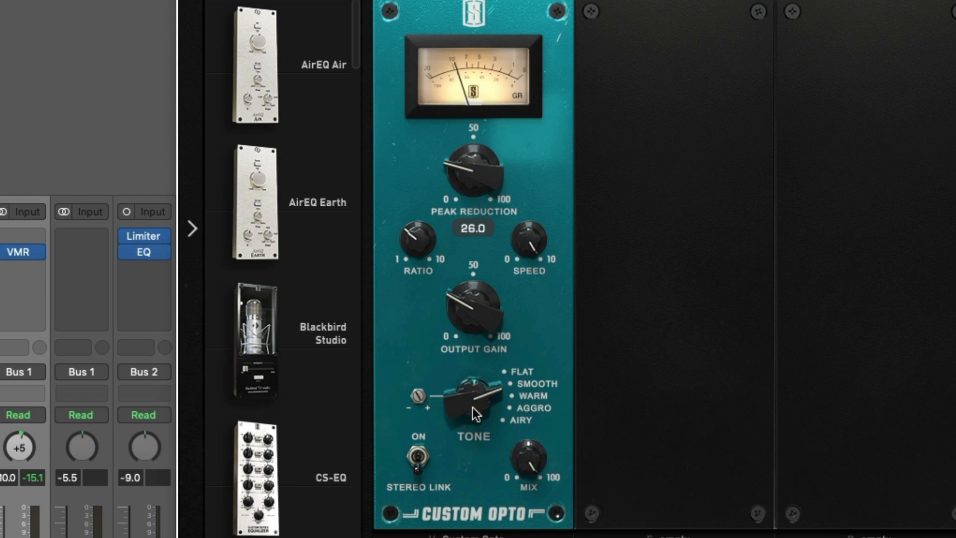
left_click_drag(473, 406, 476, 377)
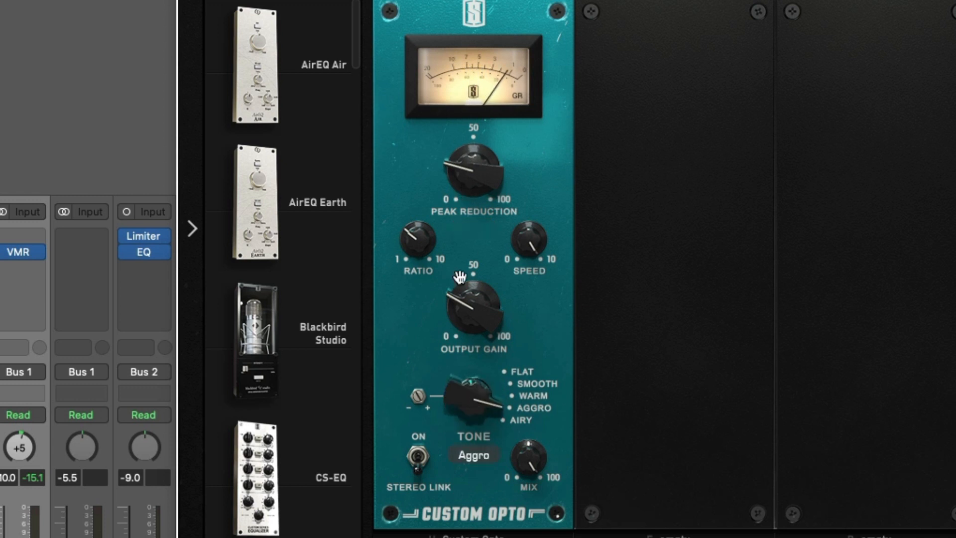
Raise the Custom Opto's peak reduction to 53.1 and set its tone to Airy.
left_click_drag(471, 160, 493, 79)
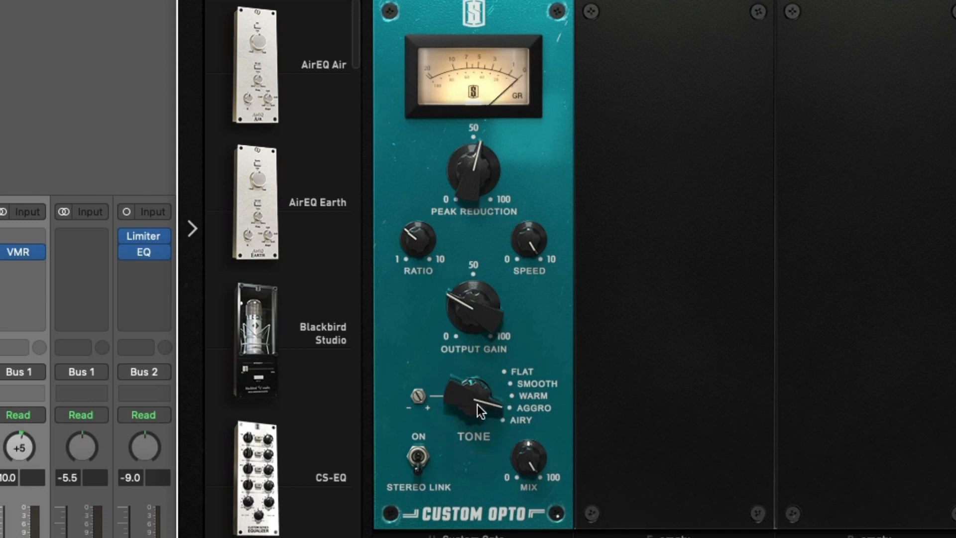
left_click_drag(467, 407, 471, 345)
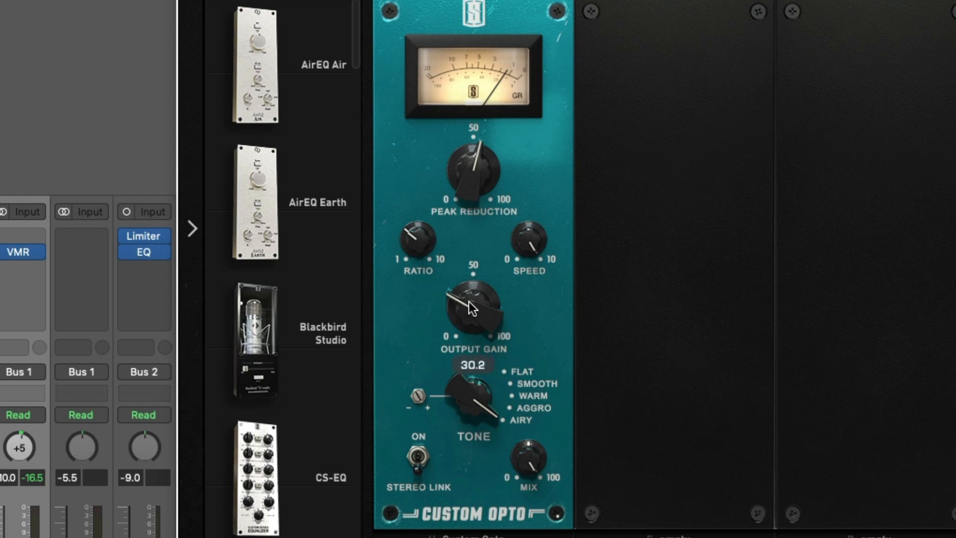
mouse_move(476, 172)
left_mouse_down()
mouse_move(473, 207)
mouse_move(478, 168)
mouse_move(475, 181)
left_mouse_up()
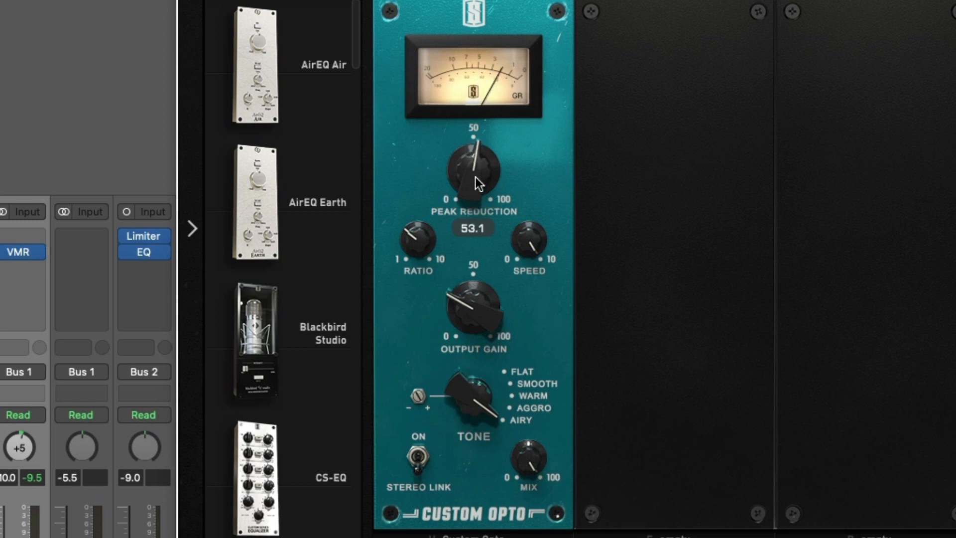
Bypass and re-enable the Custom Opto for comparison, and vary its Airy tone intensity, including a 125% setting.
left_click(433, 537)
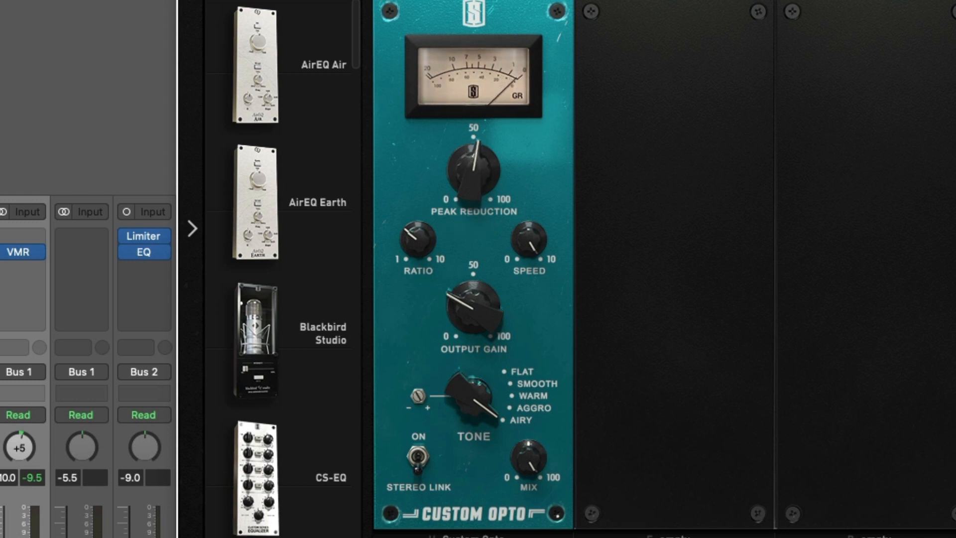
left_click(432, 537)
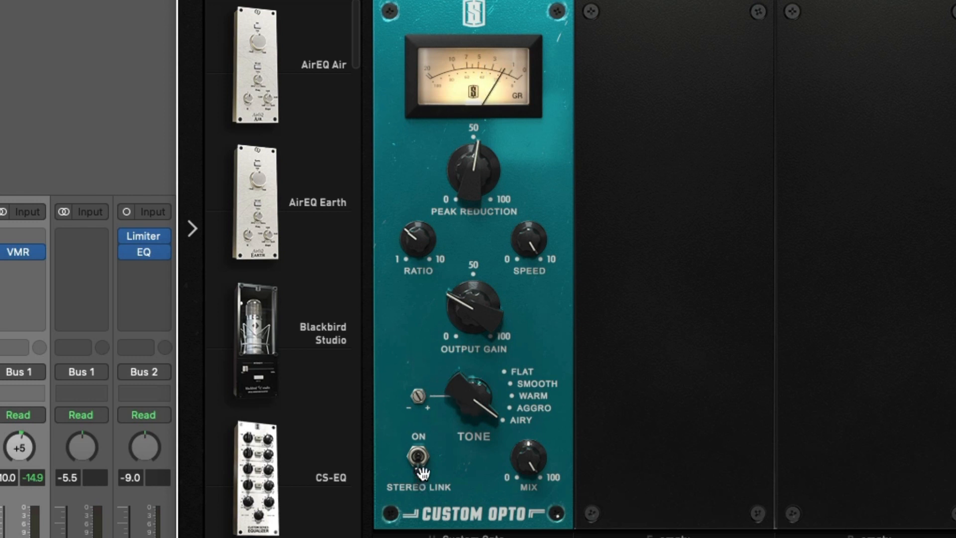
left_click_drag(418, 397, 457, 436)
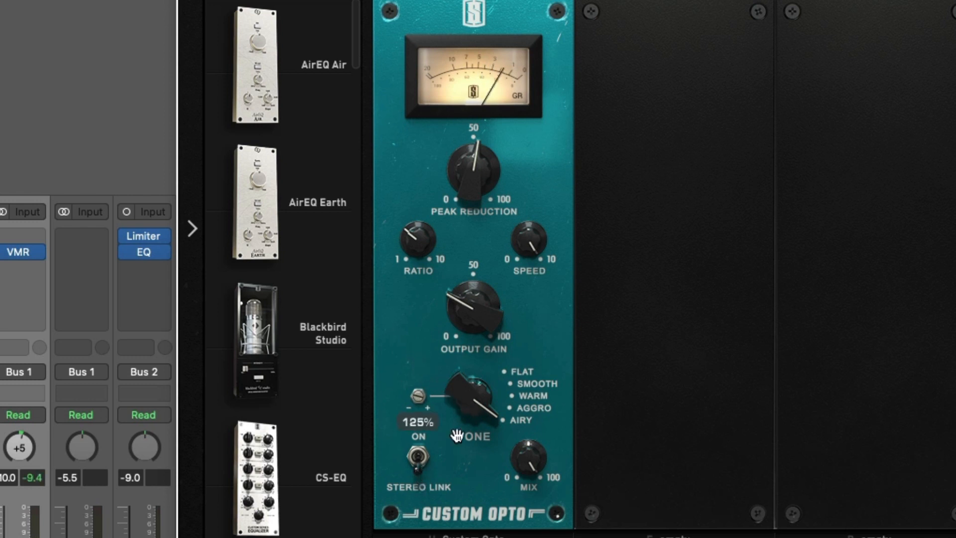
left_click_drag(418, 398, 412, 426)
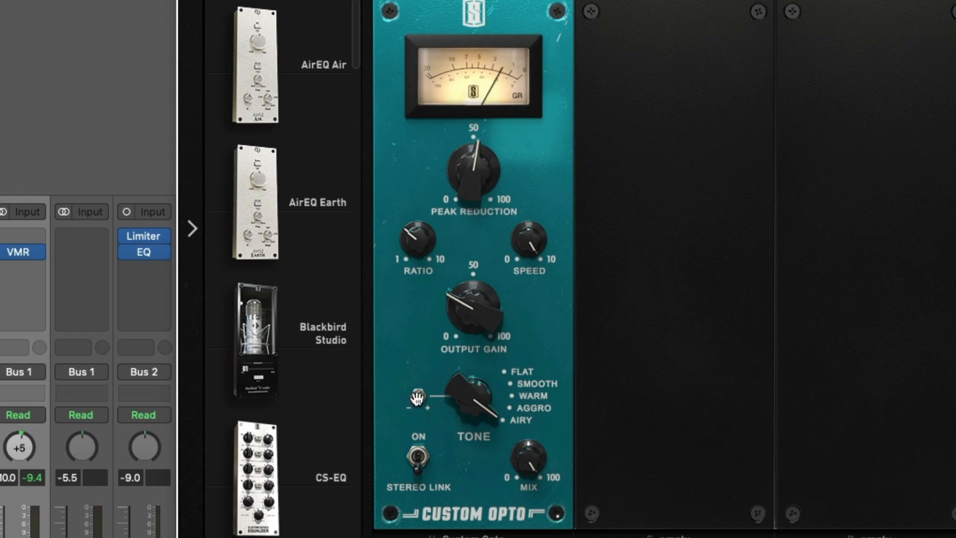
left_click_drag(418, 397, 413, 247)
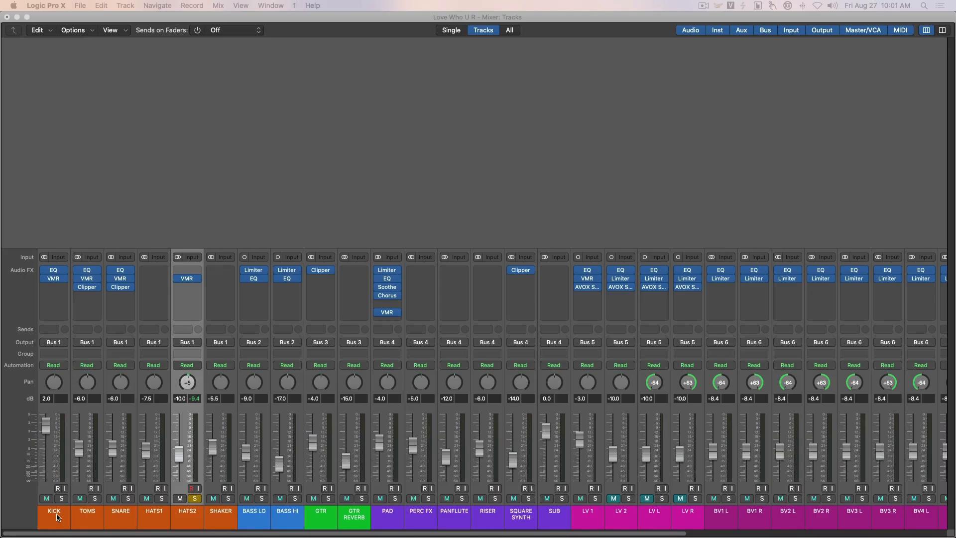
Solo all the drum tracks from KICK through SHAKER and start playback.
left_click(55, 516)
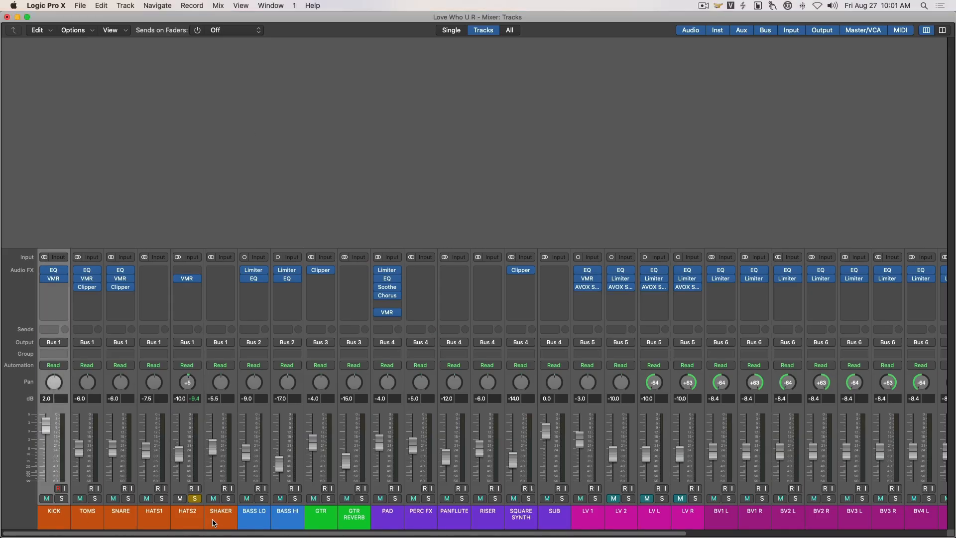
left_click(213, 520, "shift")
key("s")
key("space")
Open the VMR plug-in on HATS2 and bypass its Custom Opto module to compare within the drum mix.
left_click(195, 517)
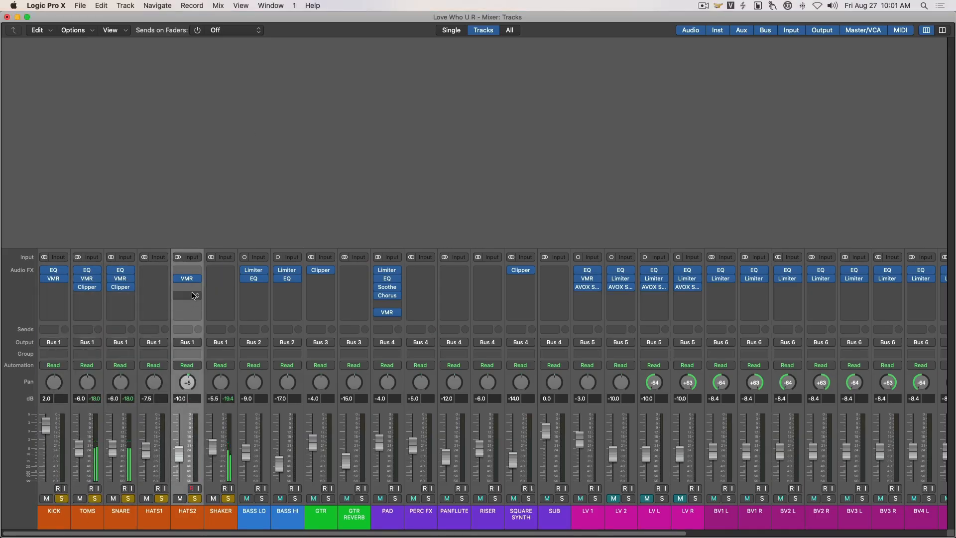
left_click(188, 279)
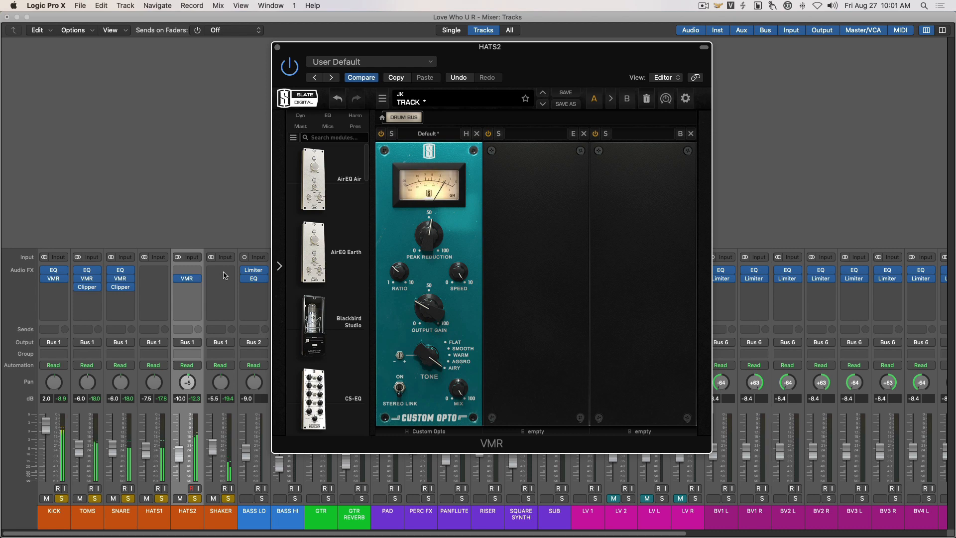
left_click(382, 134)
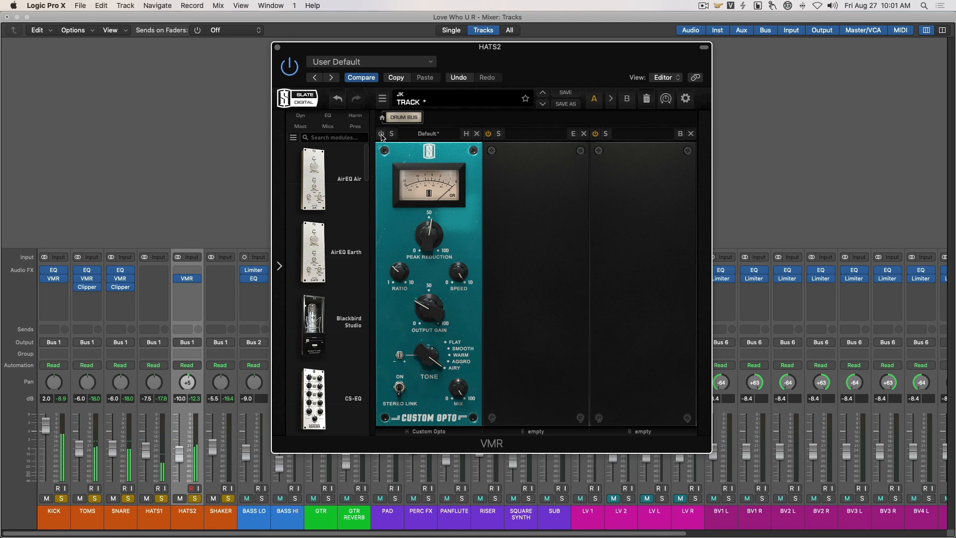
Re-enable the Custom Opto on HATS2 and lower its output gain, toggling its bypass to compare within the drum mix.
left_click(381, 135)
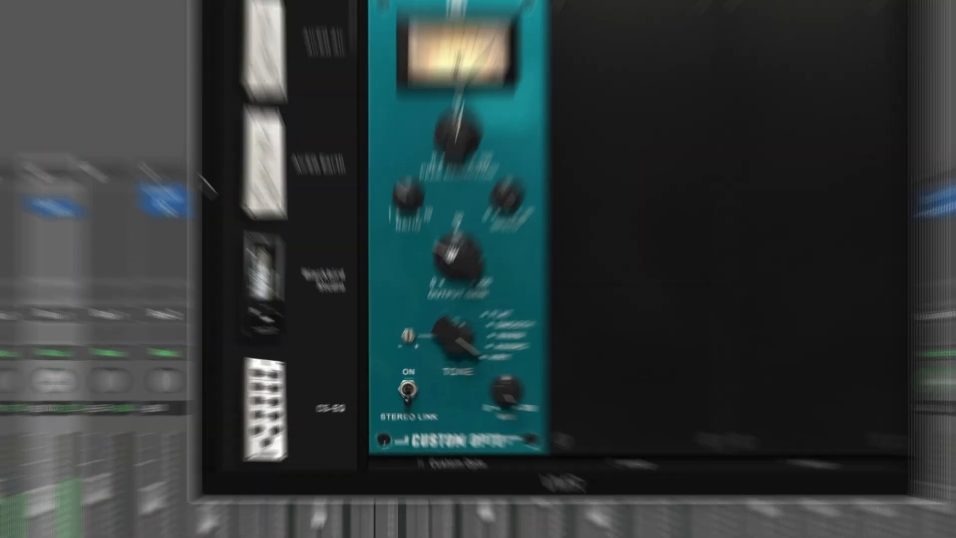
mouse_move(425, 306)
left_click_drag(473, 210, 470, 220)
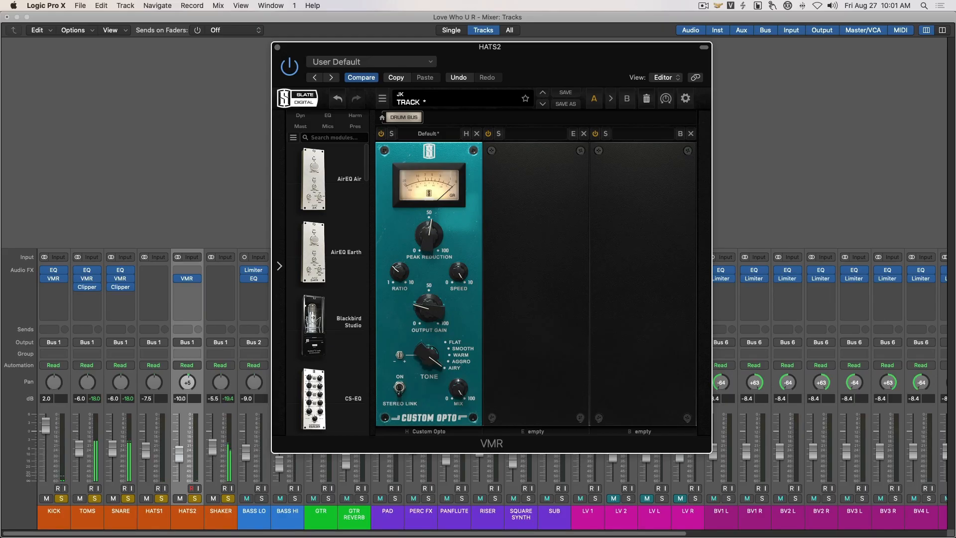
left_click(381, 134)
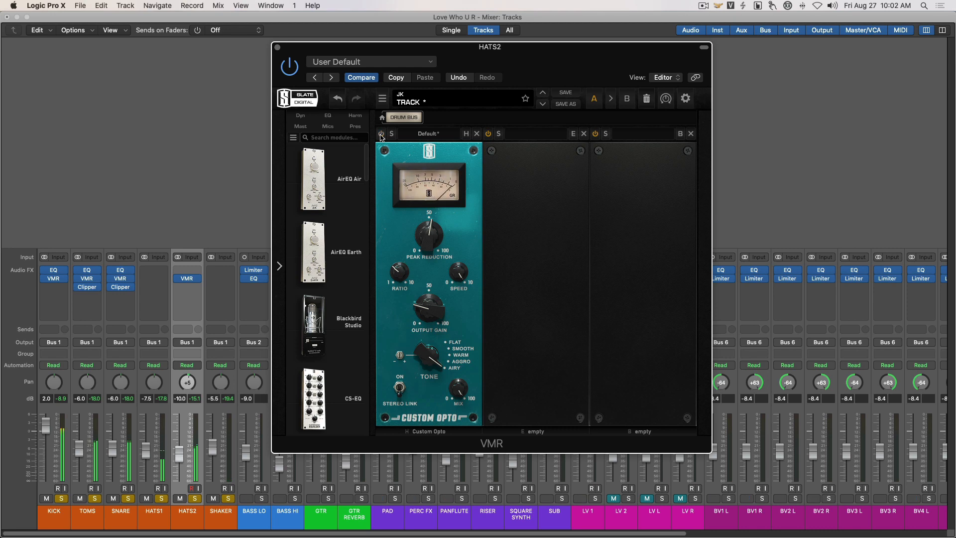
left_click(381, 135)
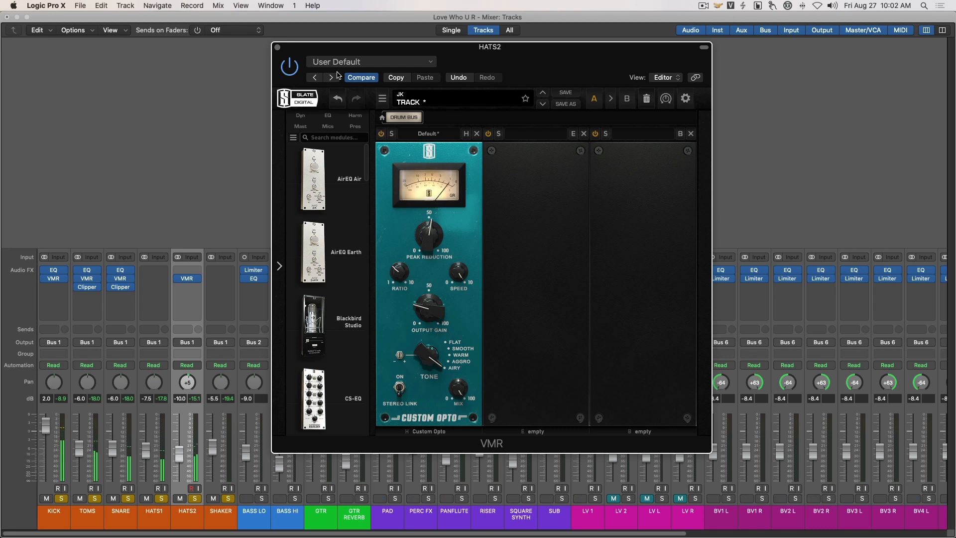
Close the HATS2 plug-in, solo only the SNARE track and open its VMR with the Custom Opto module enabled.
left_click(278, 49)
left_click(123, 518)
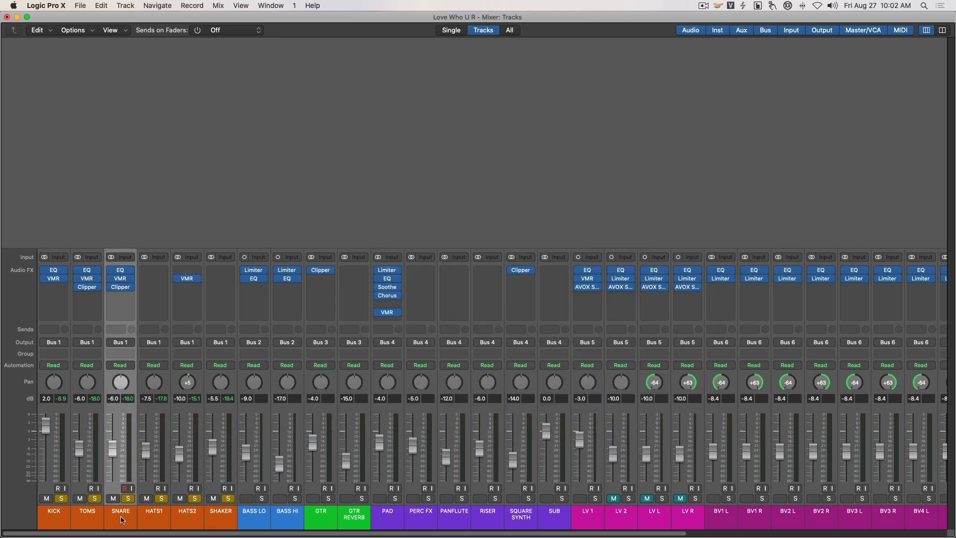
left_click(121, 279)
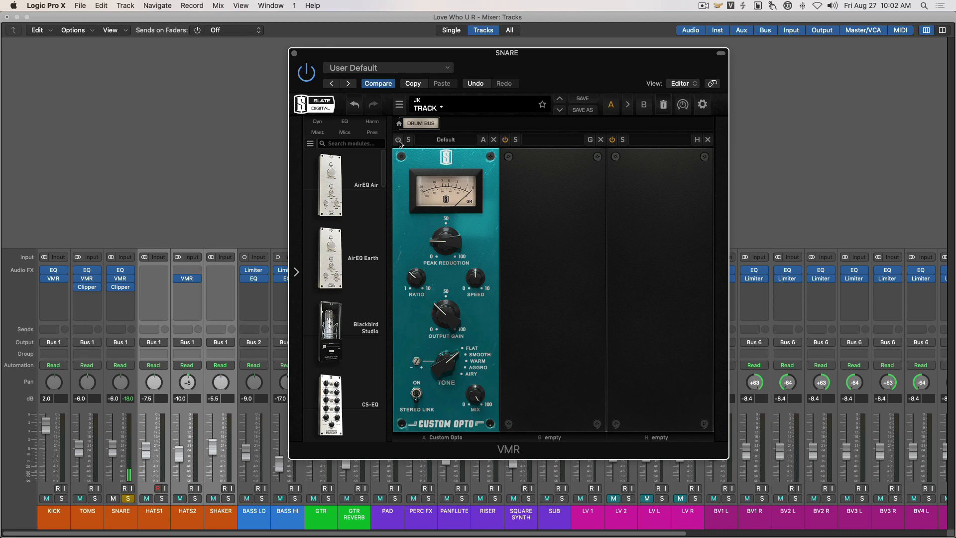
left_click(399, 142)
Lower the snare Custom Opto's output gain and raise its peak reduction with the tone on Flat.
left_click_drag(424, 361, 424, 459)
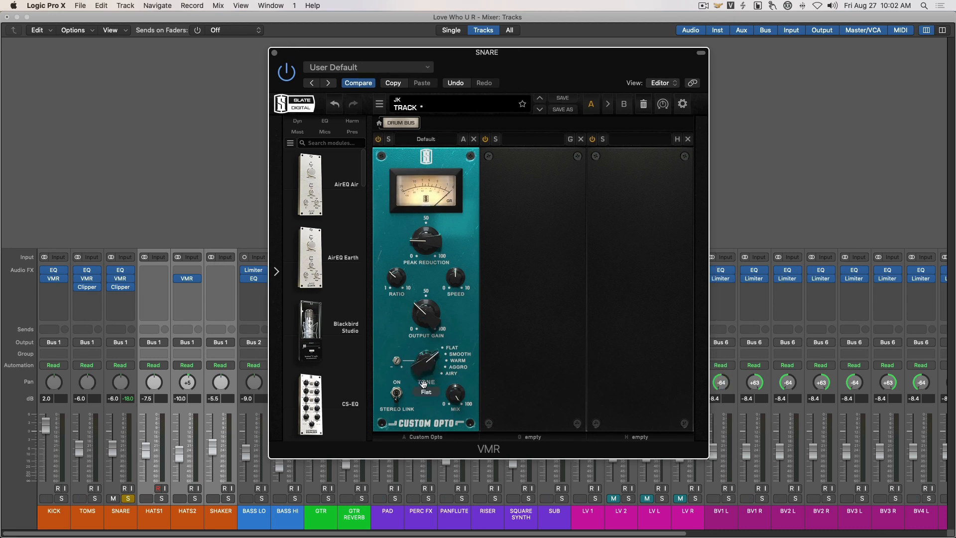
left_click_drag(425, 313, 424, 323)
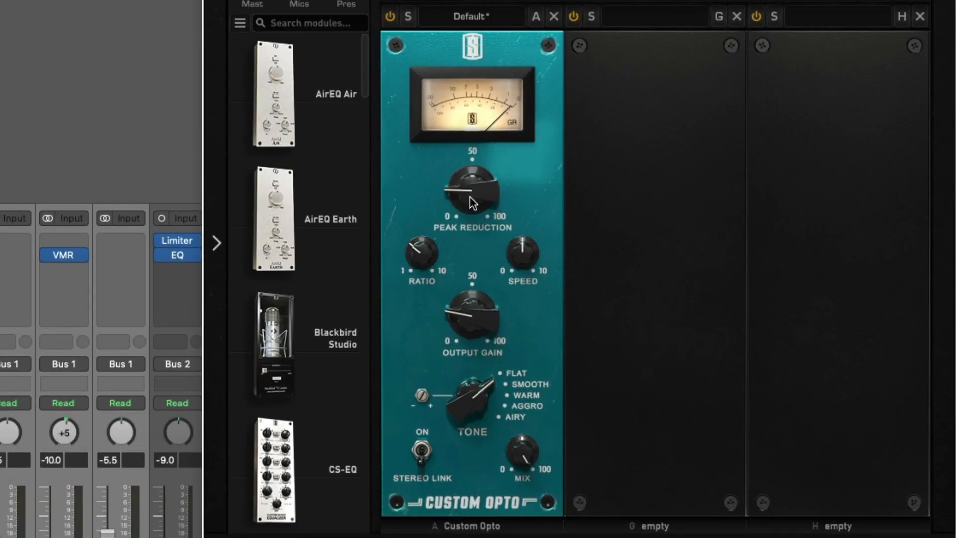
left_click_drag(464, 188, 467, 165)
Audition the Smooth, Aggro and Warm tones on the snare's Custom Opto, vary the tone intensity, and leave the tone on Warm.
left_click_drag(472, 403, 475, 398)
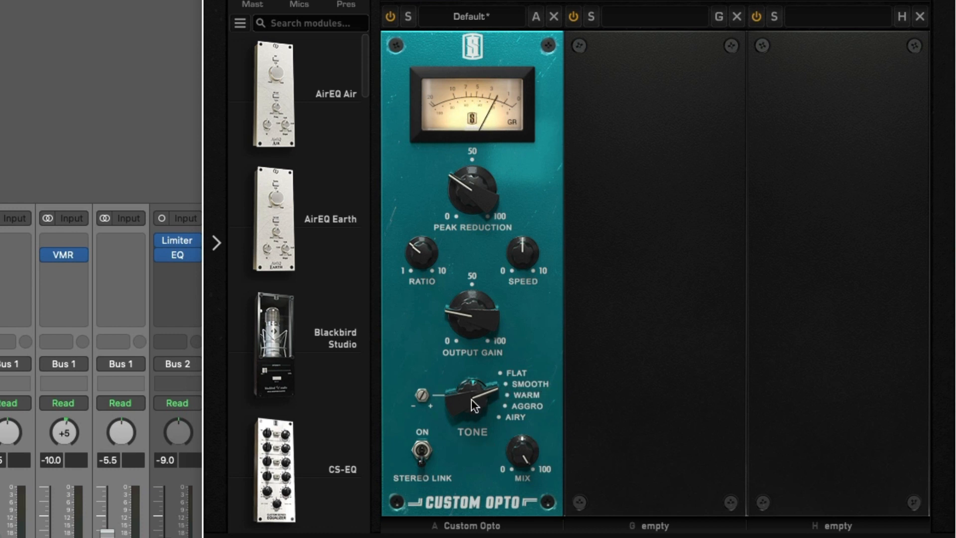
mouse_move(471, 399)
left_mouse_down()
mouse_move(473, 371)
mouse_move(473, 421)
mouse_move(474, 376)
mouse_move(467, 397)
mouse_move(476, 388)
left_mouse_up()
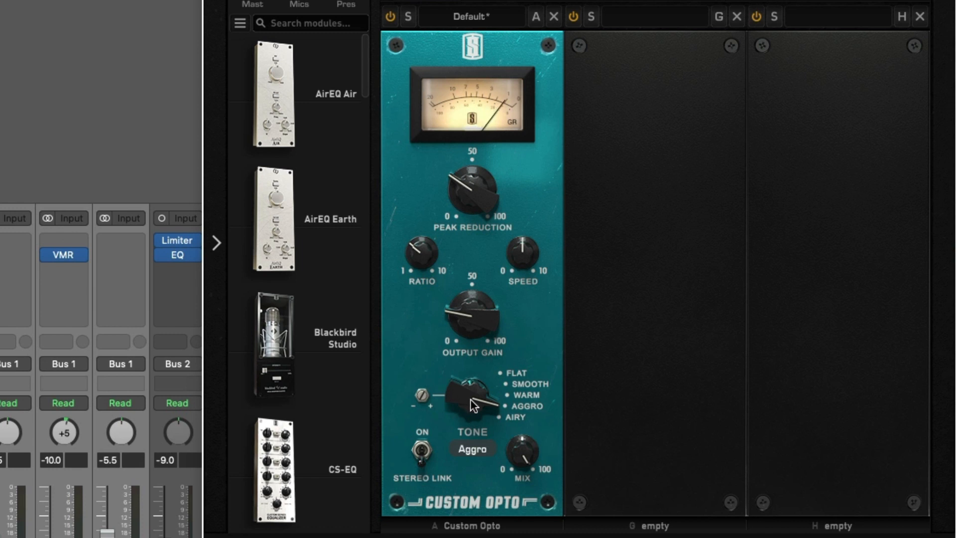
left_click_drag(473, 398, 479, 435)
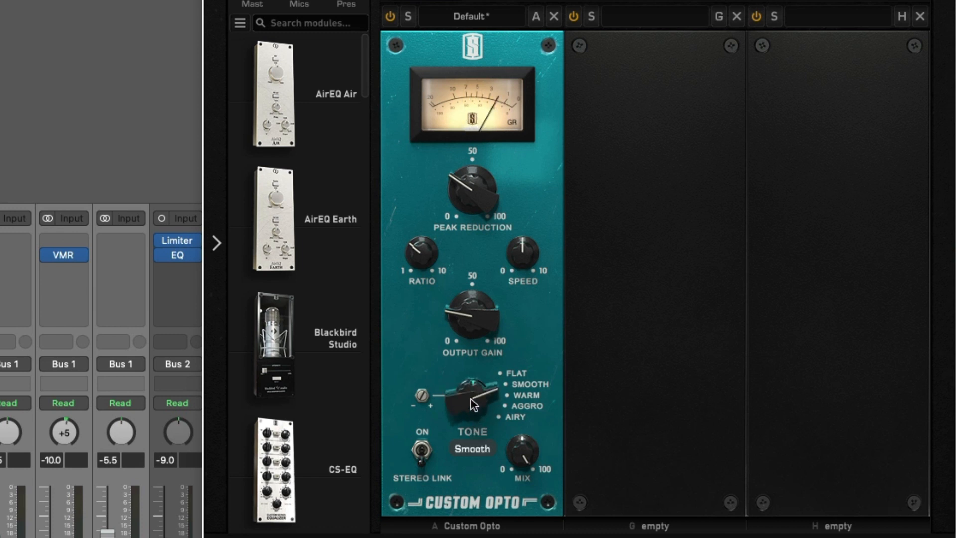
left_click_drag(470, 400, 479, 431)
left_click(518, 396)
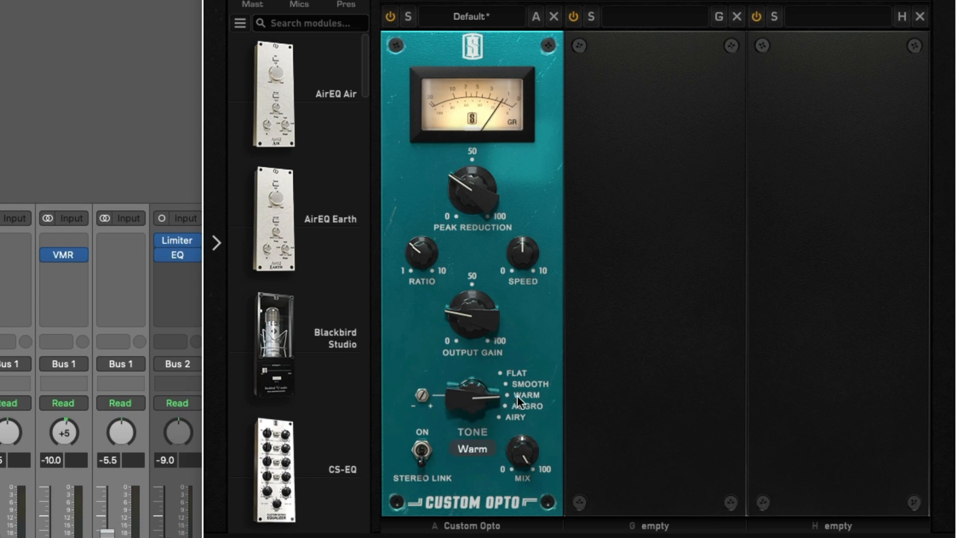
left_click_drag(423, 399, 441, 105)
left_click_drag(478, 386, 471, 425)
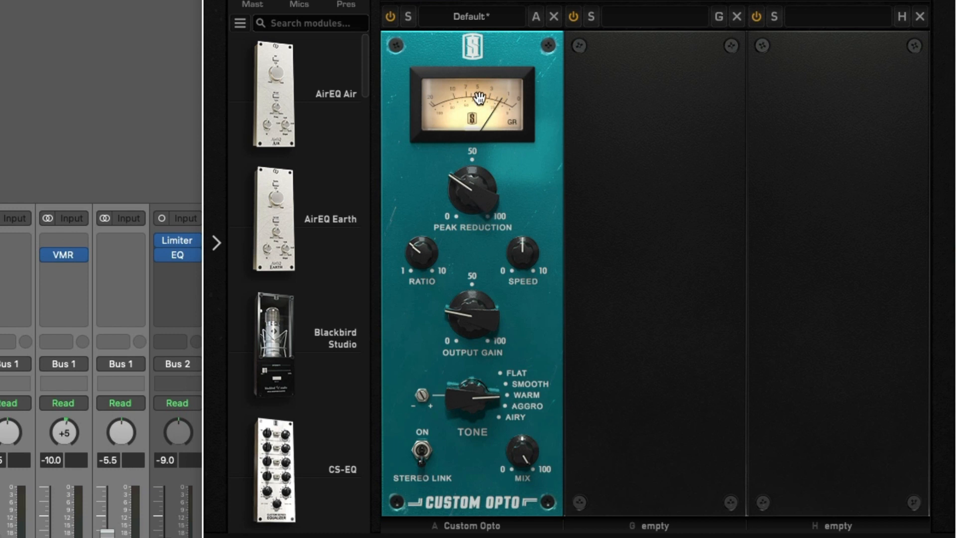
Reduce the snare Custom Opto's peak reduction and raise its output gain slightly, toggling the module's bypass to compare.
left_click_drag(474, 190, 454, 216)
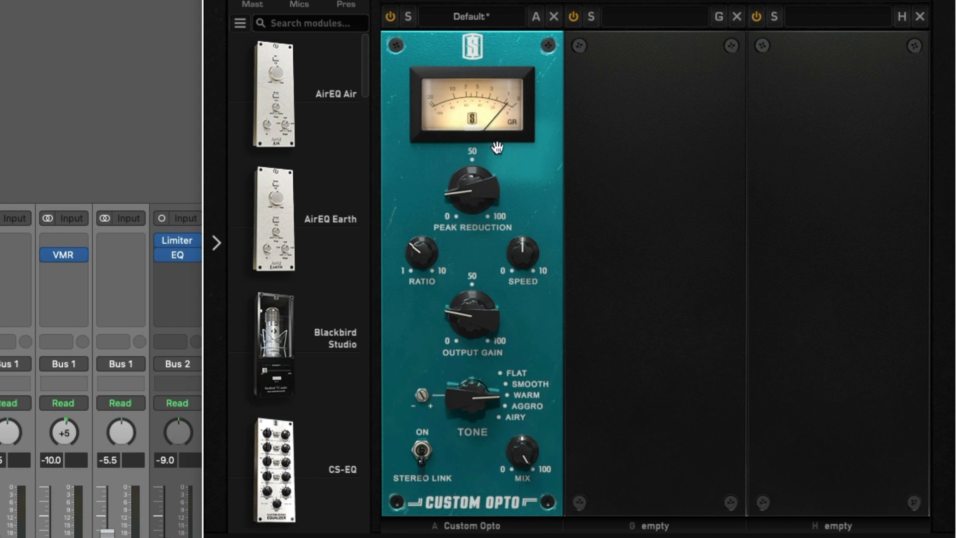
left_click(474, 201)
left_click(391, 18)
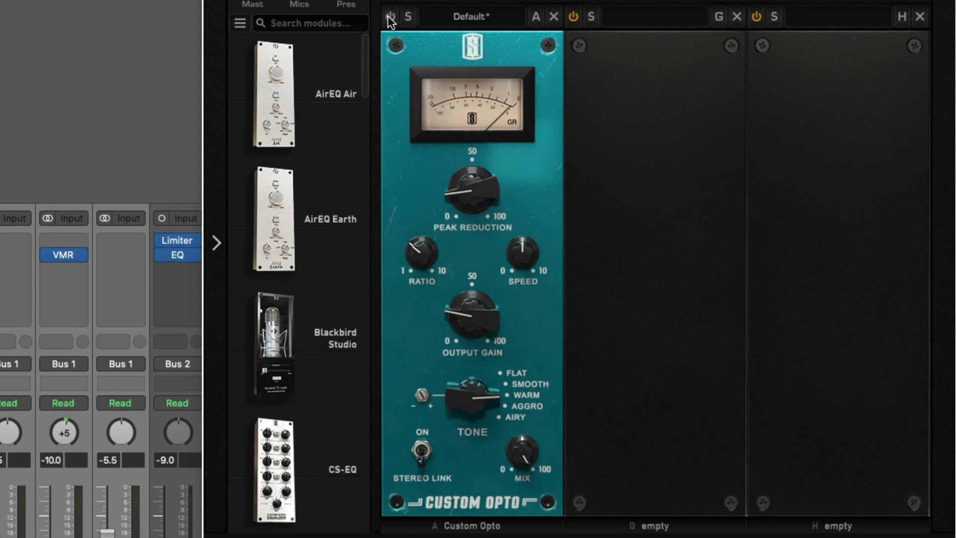
left_click(391, 18)
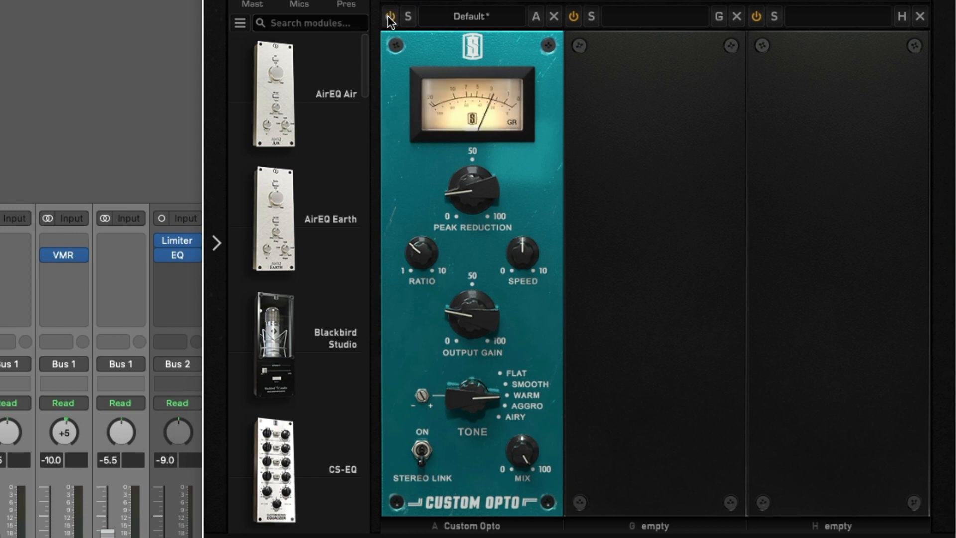
left_click(390, 18)
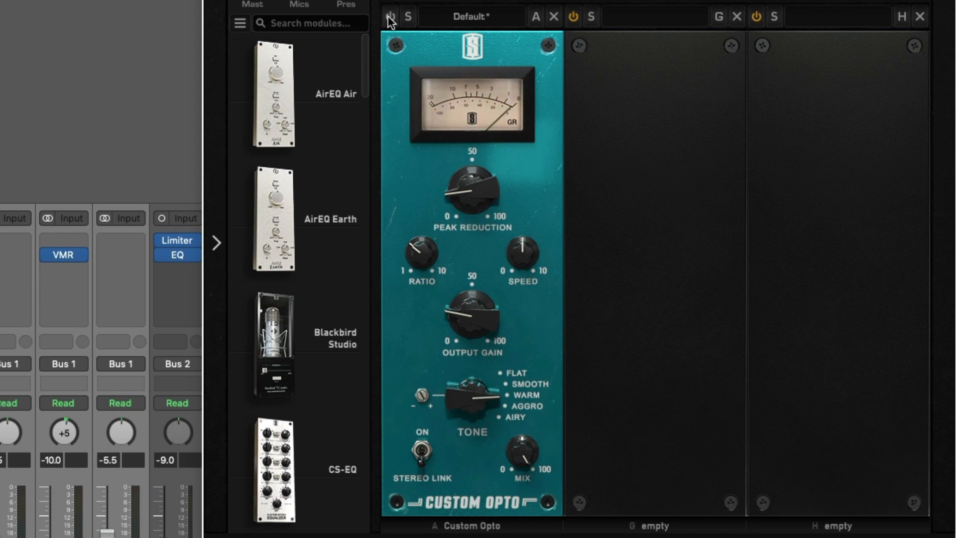
left_click(390, 18)
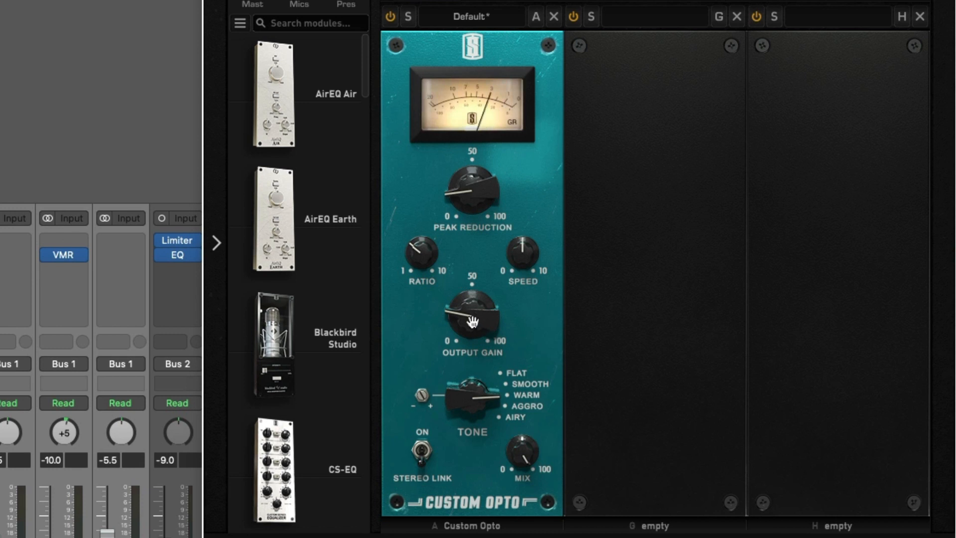
left_click(390, 18)
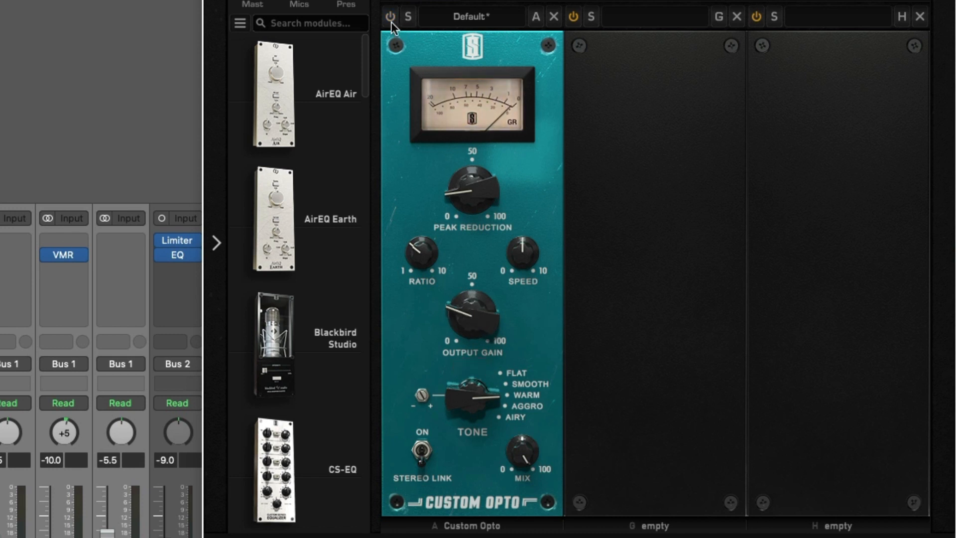
left_click(391, 17)
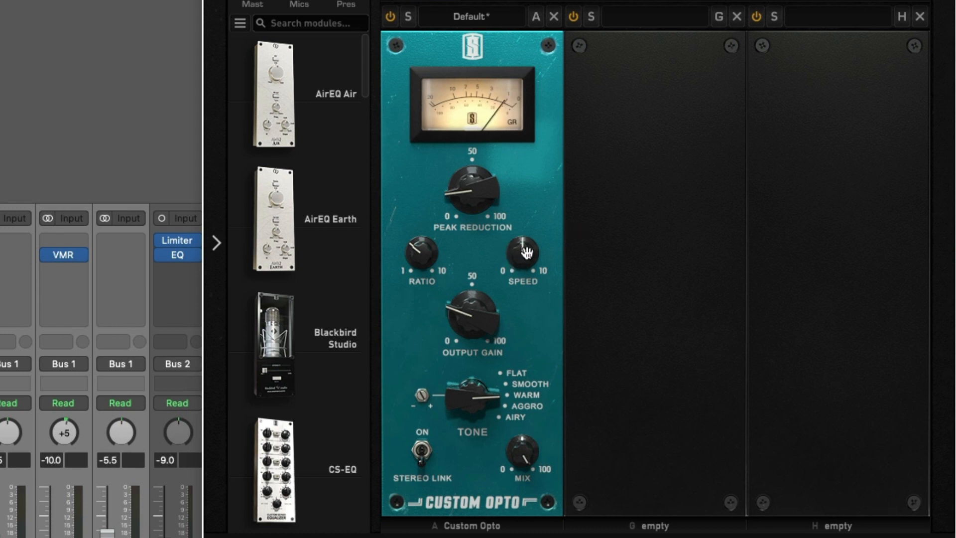
Compare the snare Custom Opto's speed extremes of 0 and 10, and leave the speed at 10.
left_click_drag(524, 252, 589, 272)
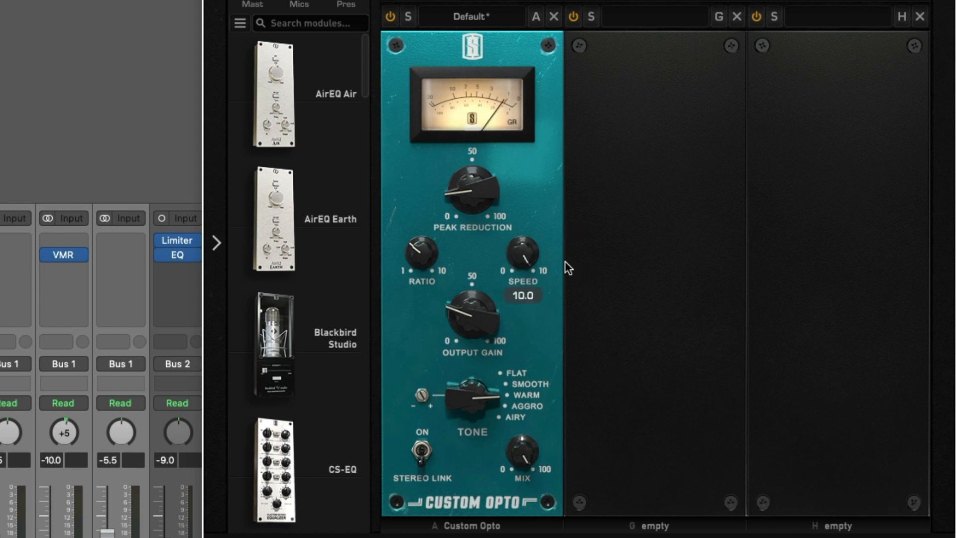
left_click_drag(521, 248, 520, 337)
left_click_drag(523, 260, 568, 90)
left_click_drag(522, 247, 575, 292)
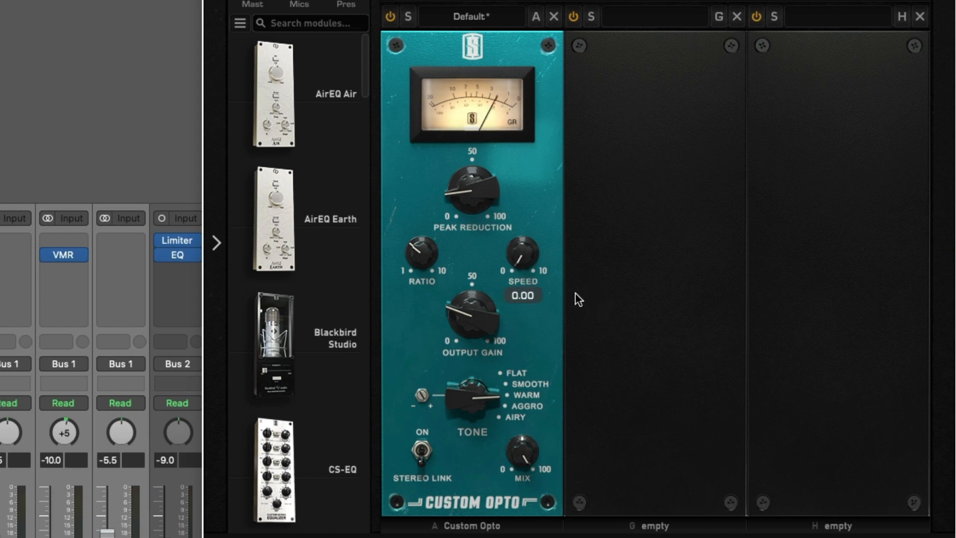
left_click_drag(528, 261, 557, 109)
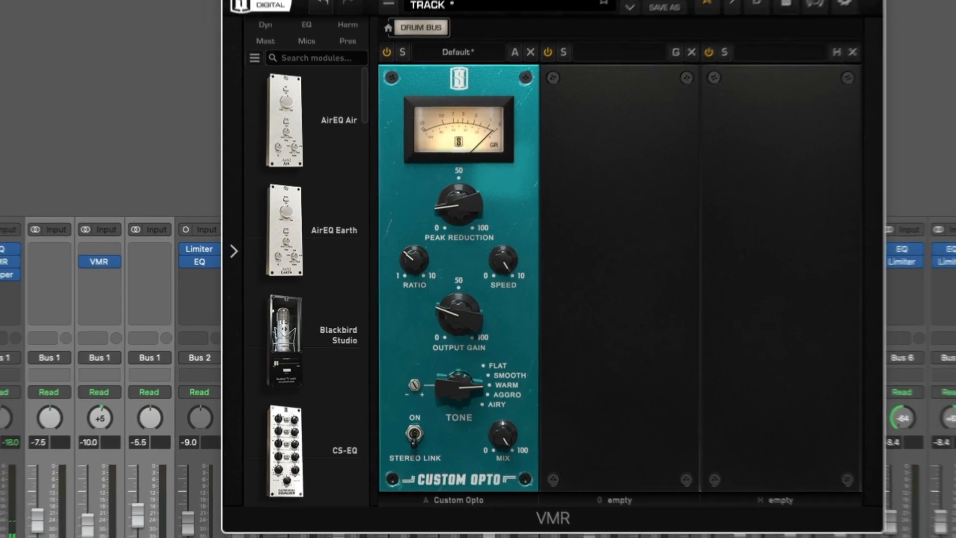
Close the snare plug-in, open VMR on the soloed KICK track, and compare its Gate:Drums module bypassed and enabled.
left_click(264, 25)
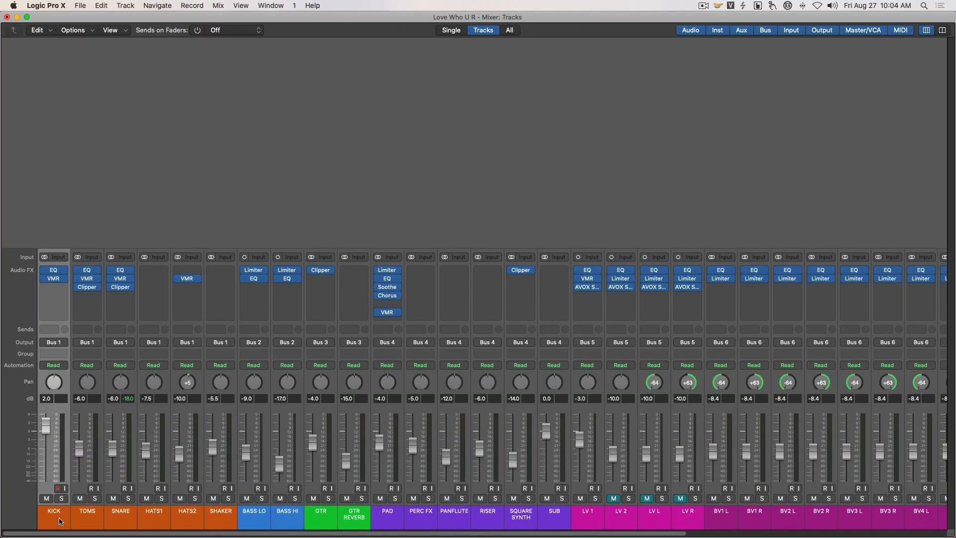
left_click(54, 279)
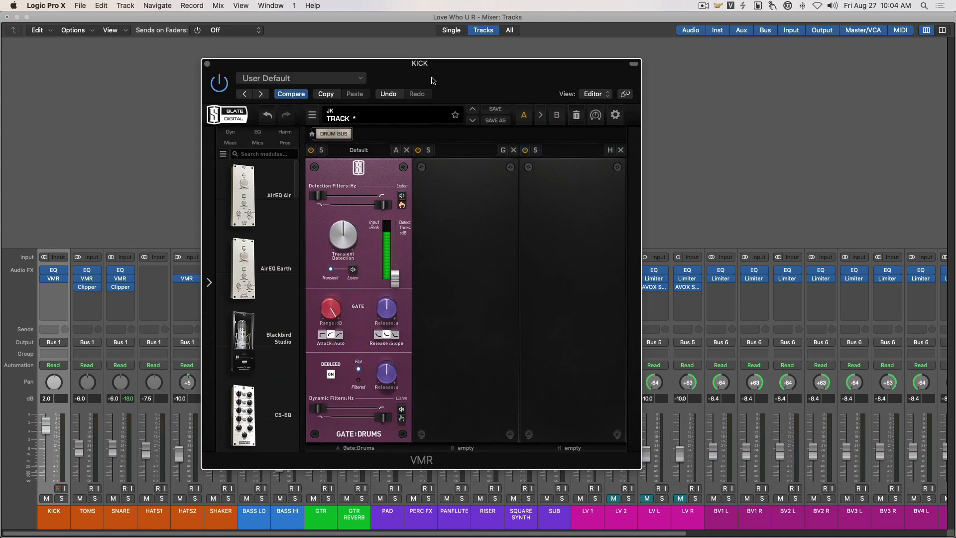
left_click_drag(433, 79, 419, 78)
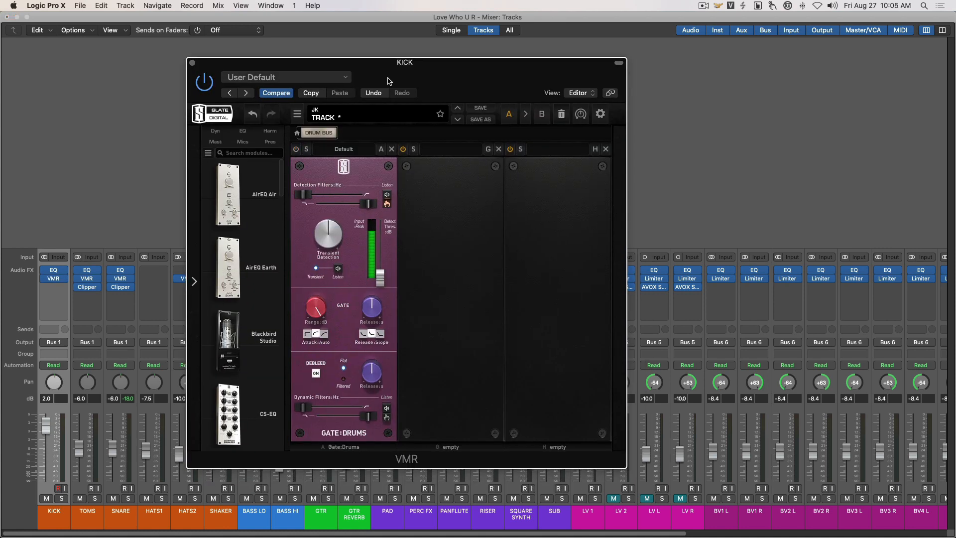
left_click_drag(389, 81, 405, 77)
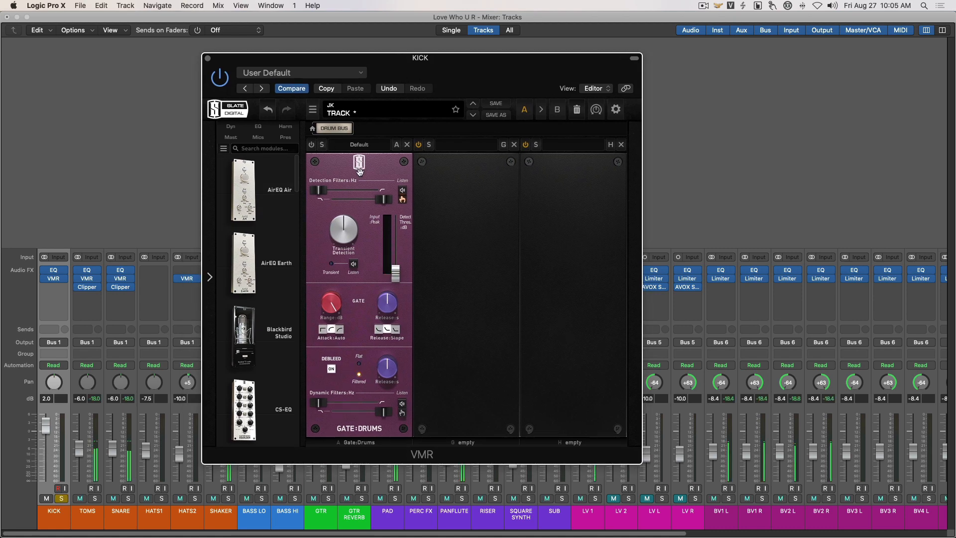
left_click(312, 145)
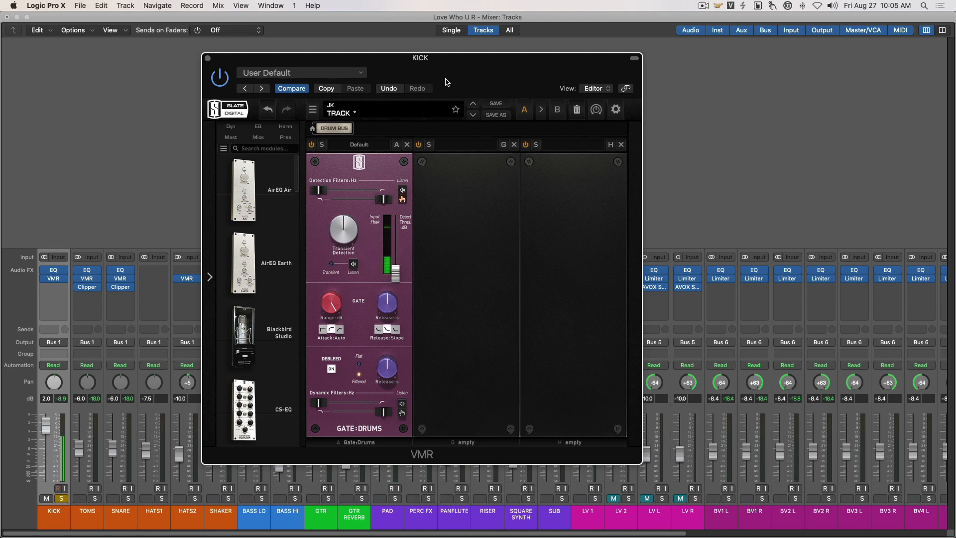
left_click_drag(447, 82, 495, 82)
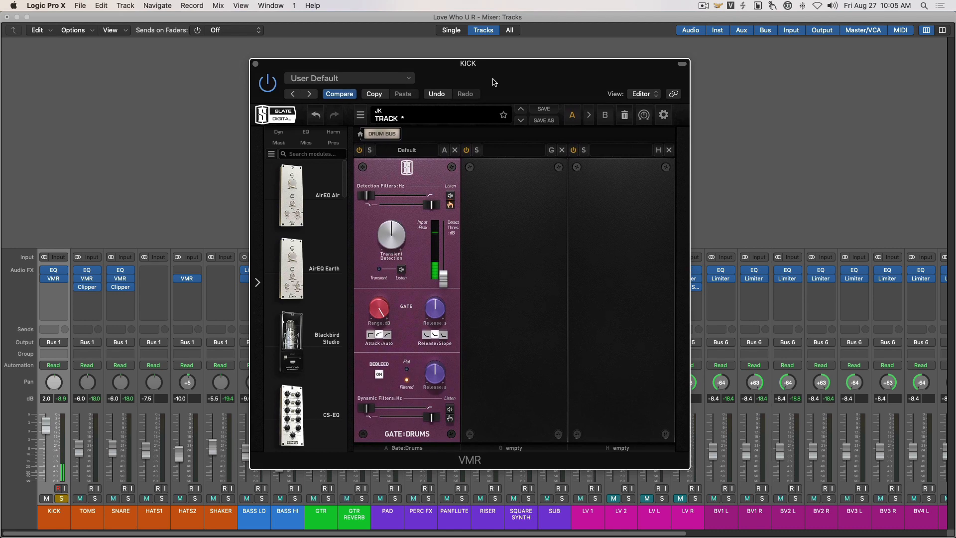
Add a Custom Opto from the dynamics modules after Gate:Drums on KICK and lower its output gain to 27.2.
left_click(278, 132)
left_click_drag(292, 195, 504, 251)
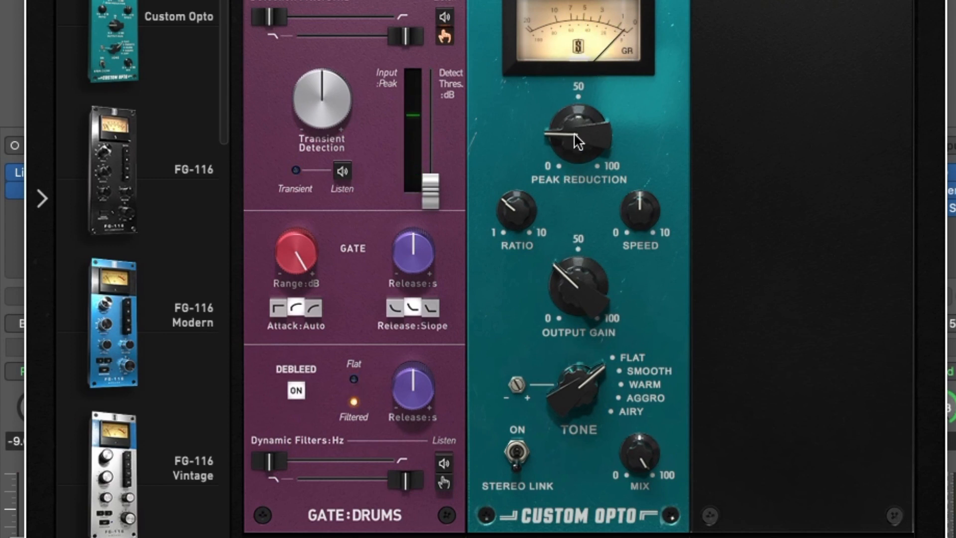
left_click_drag(572, 281, 570, 313)
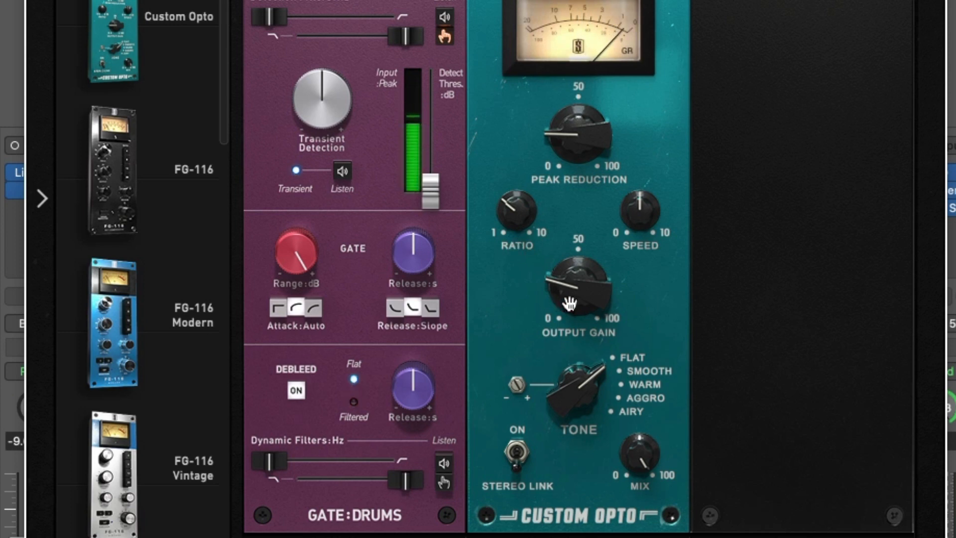
left_click_drag(570, 303, 571, 298)
Compare the Smooth and Warm tones on the kick's Custom Opto, finishing on Warm.
left_click(650, 370)
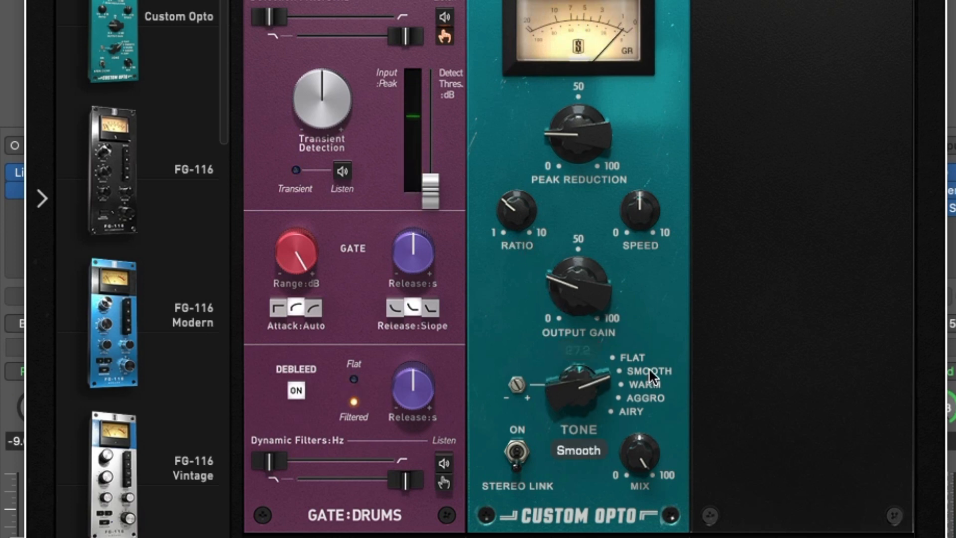
left_click(640, 387)
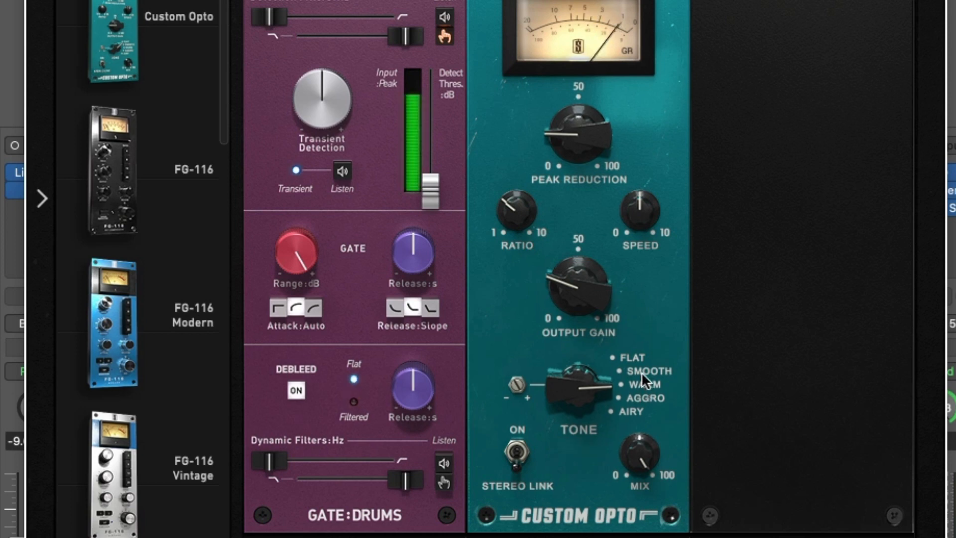
left_click(642, 372)
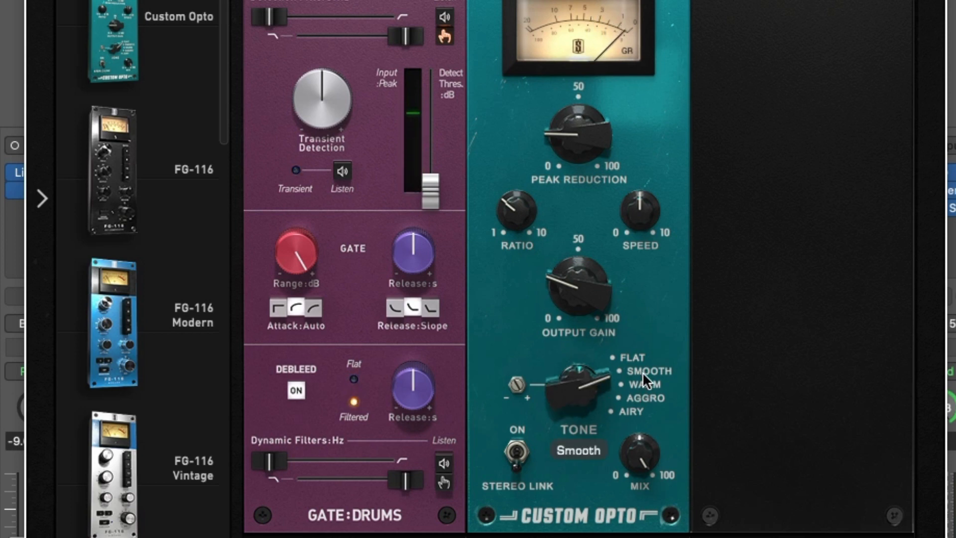
left_click(638, 385)
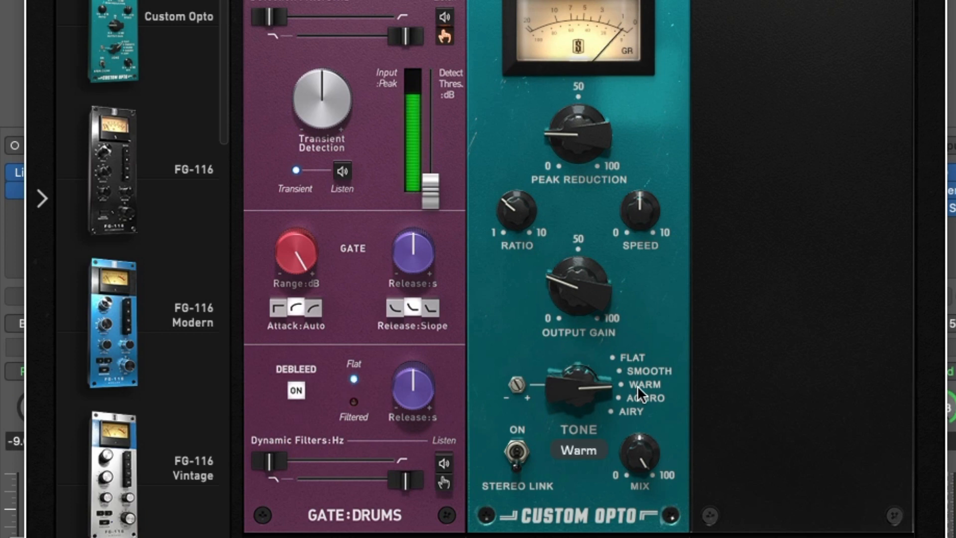
Try the Aggro and Airy tones on the kick's Custom Opto and return the tone to Warm.
left_click(636, 400)
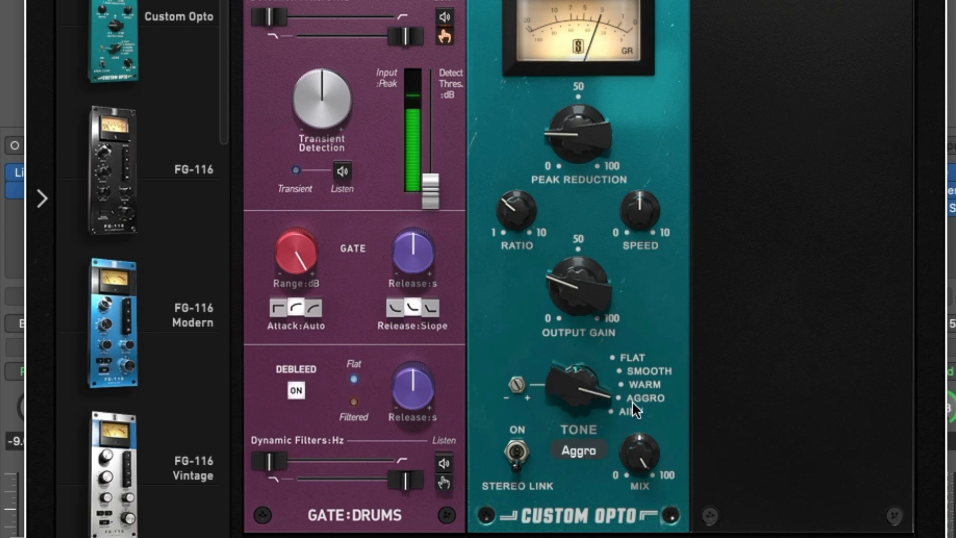
left_click(628, 410)
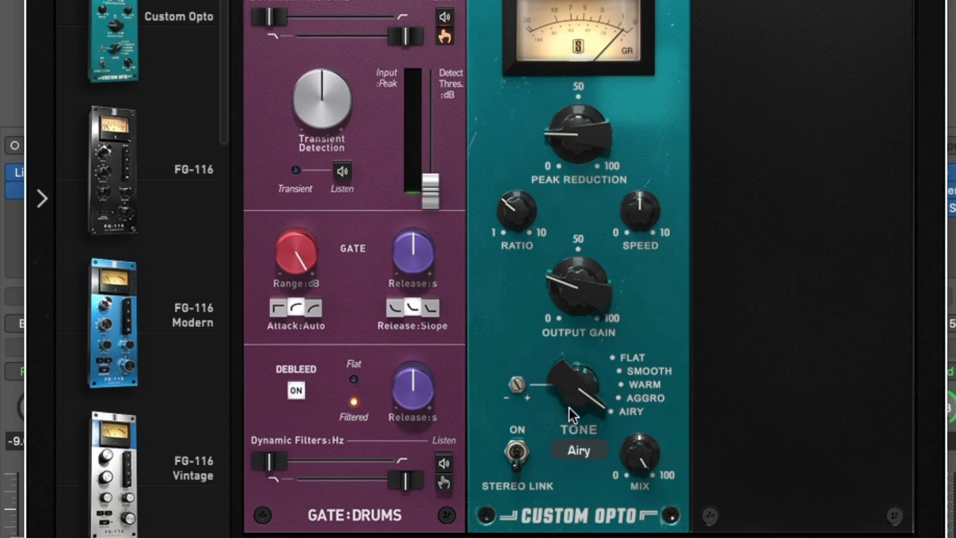
mouse_move(518, 386)
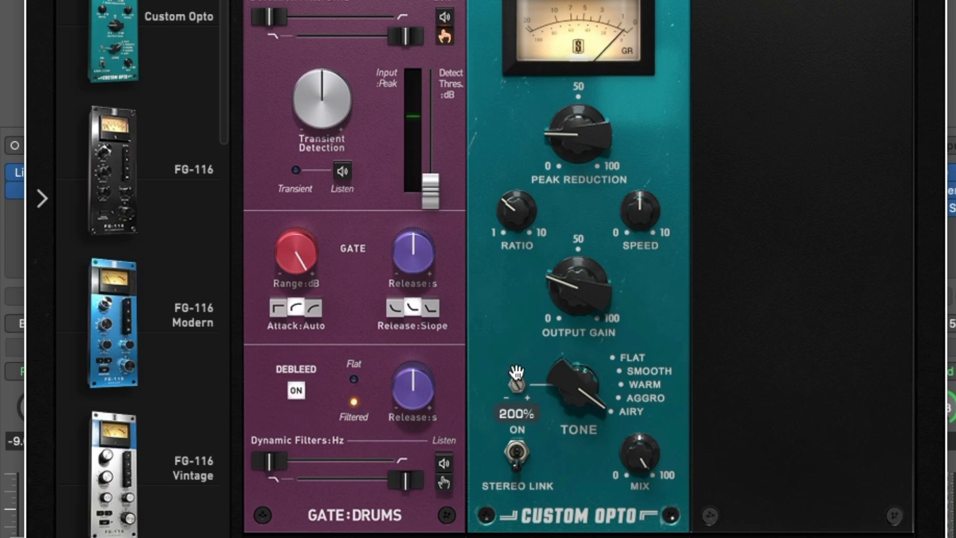
left_click(635, 399)
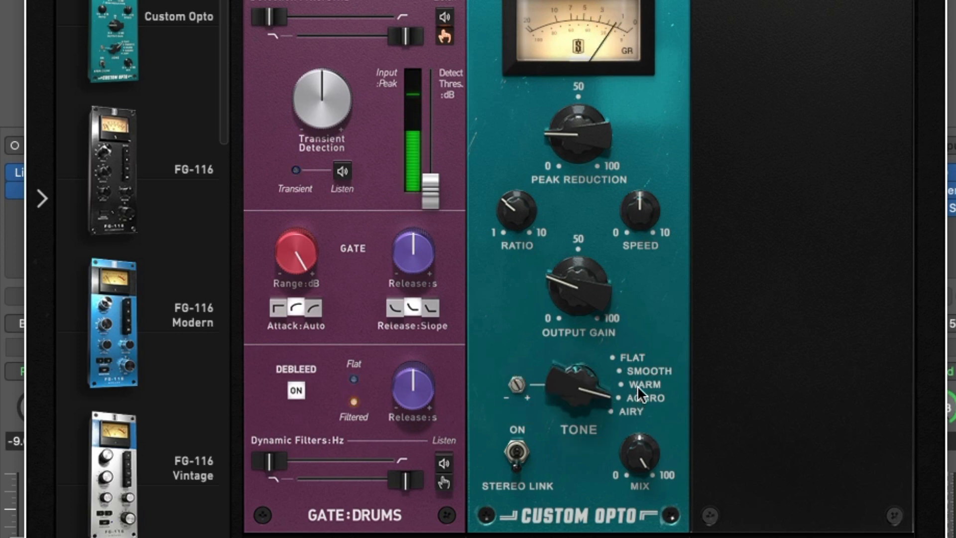
left_click(637, 384)
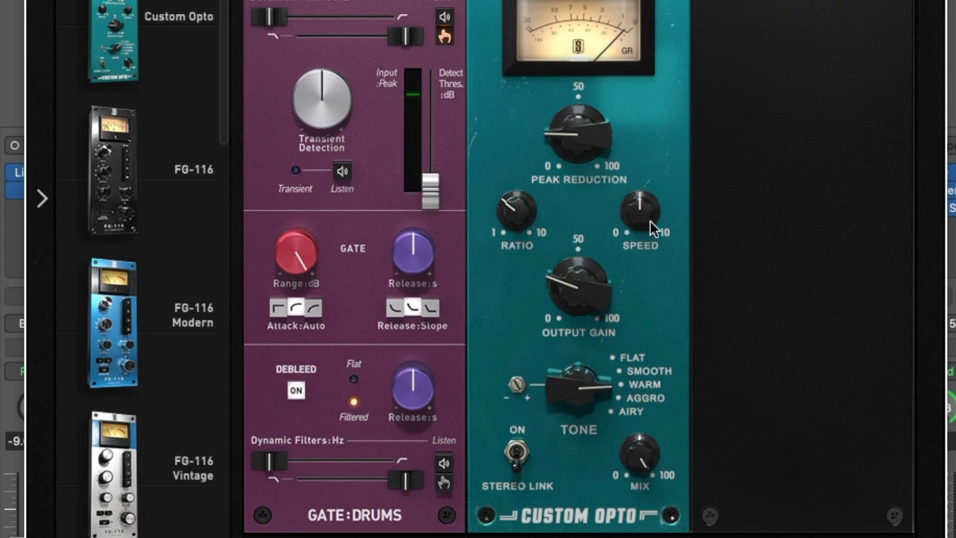
Set the kick's peak reduction to 26.3 and compare speeds of 10 and 0, leaving the speed at 10.
mouse_move(568, 151)
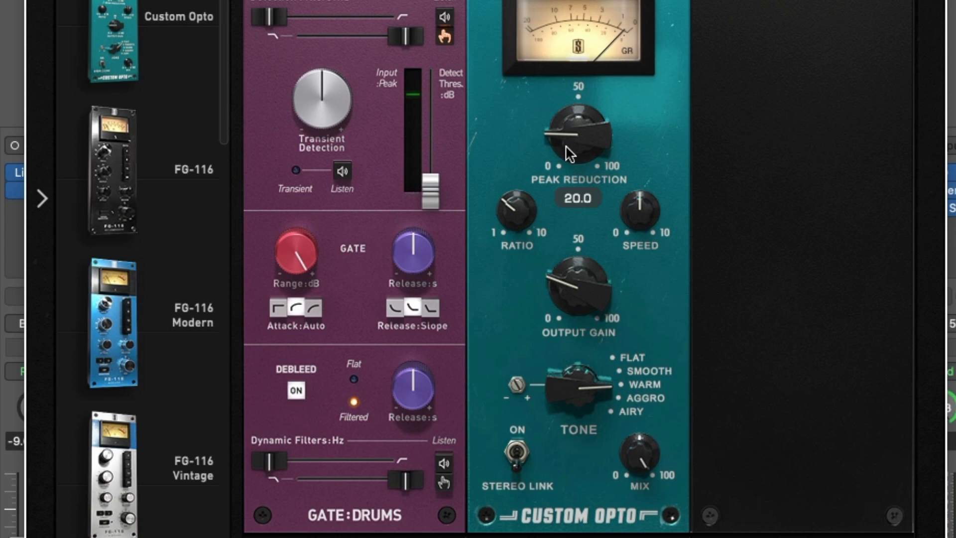
mouse_move(566, 146)
left_mouse_down()
mouse_move(600, 150)
mouse_move(569, 135)
left_mouse_up()
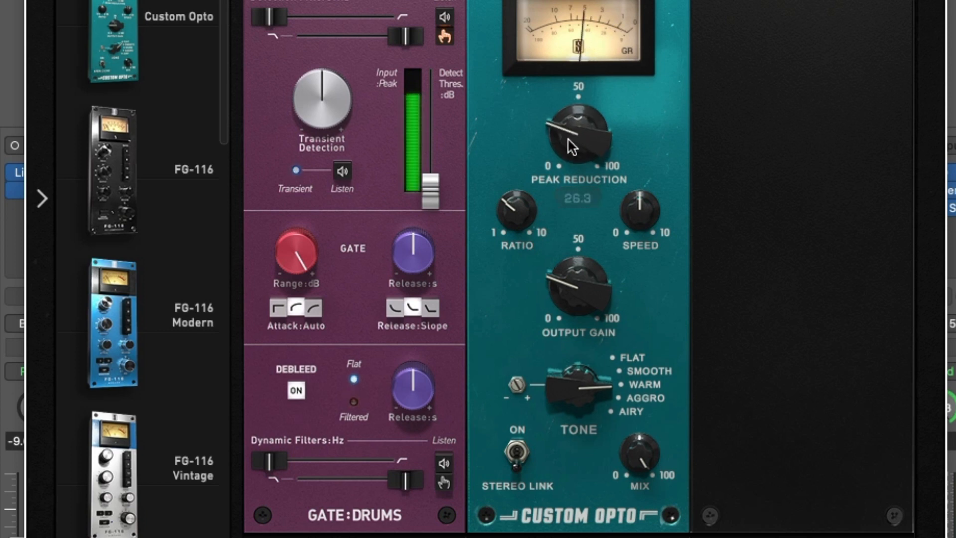
left_click_drag(643, 223, 680, 69)
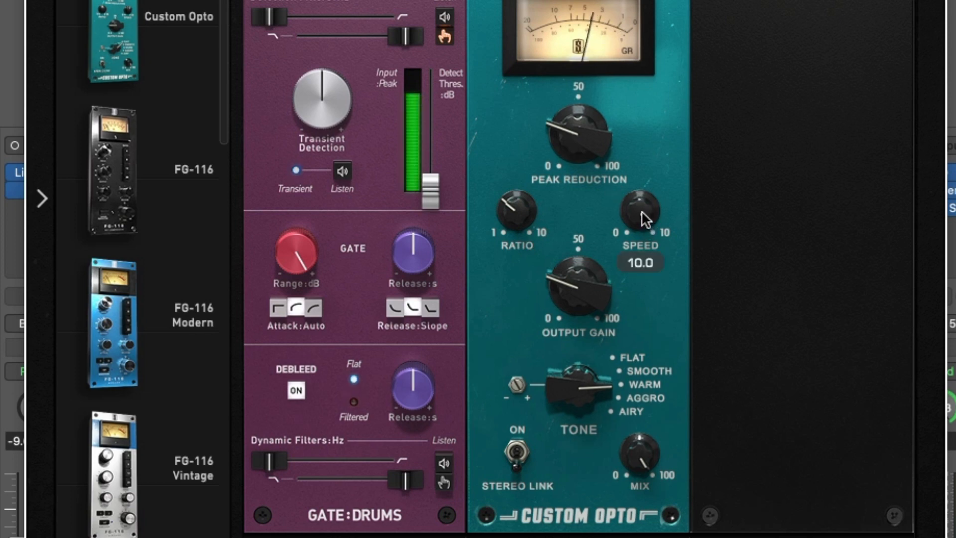
left_click_drag(642, 211, 642, 364)
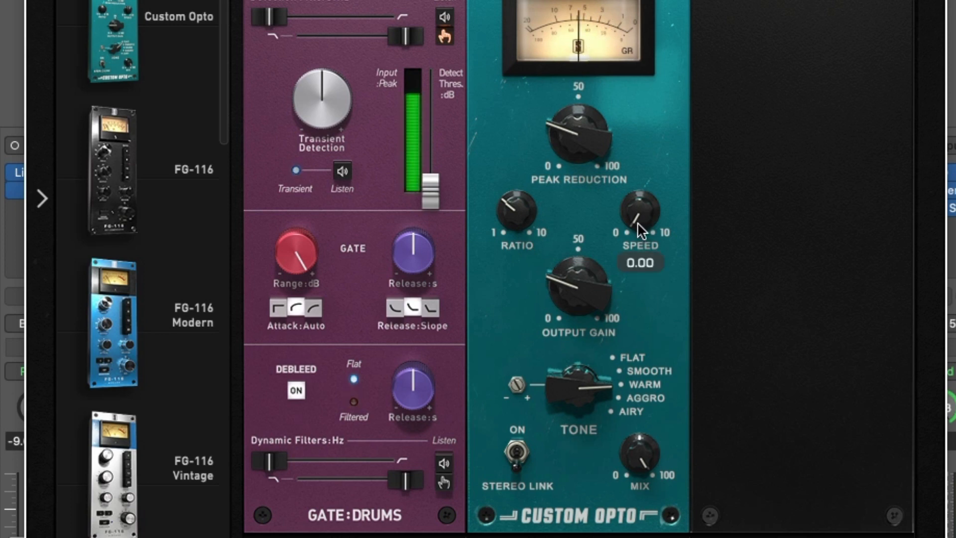
left_click_drag(639, 223, 670, 232)
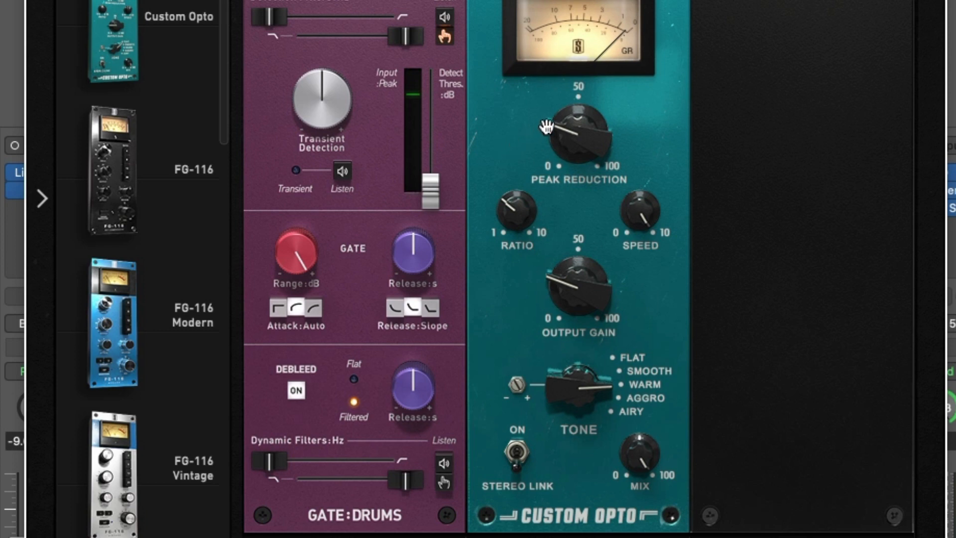
Increase the peak reduction further on the kick's Custom Opto and raise its output gain slightly to compensate.
left_click_drag(570, 143, 573, 130)
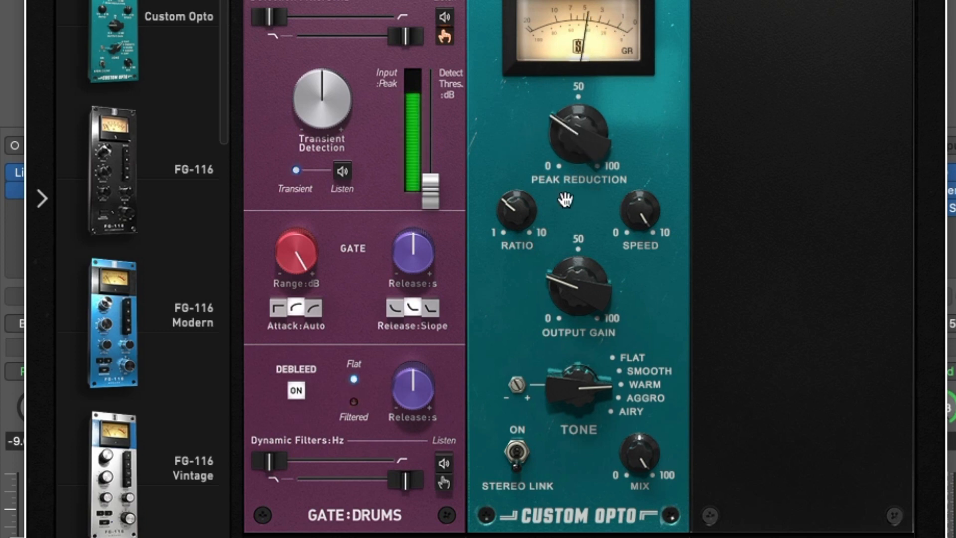
left_click(578, 295)
left_click_drag(578, 294, 578, 293)
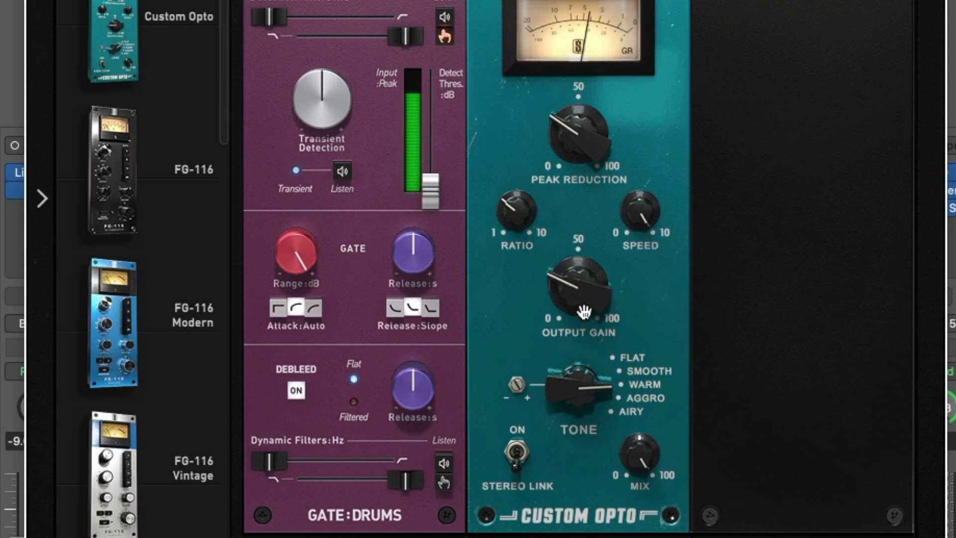
mouse_move(578, 307)
left_click_drag(578, 306, 578, 298)
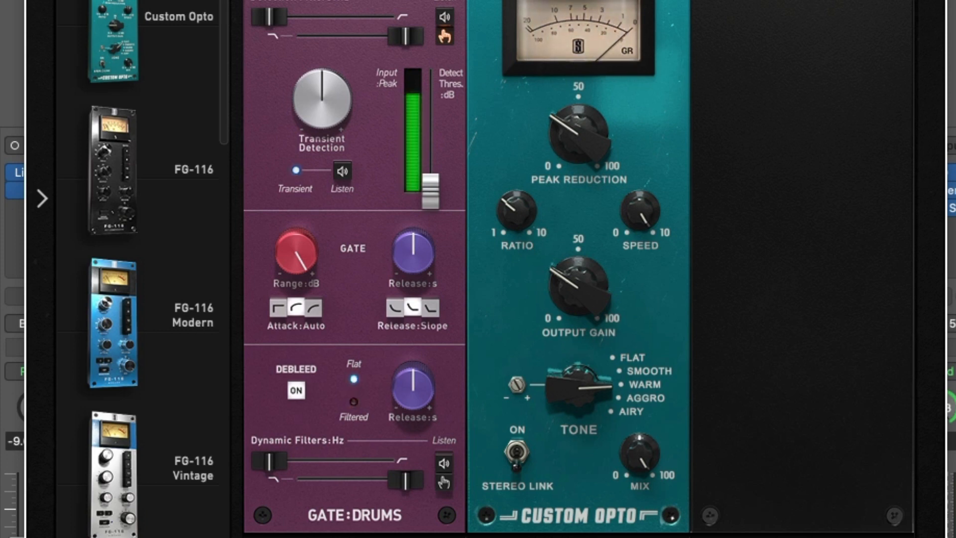
mouse_move(565, 285)
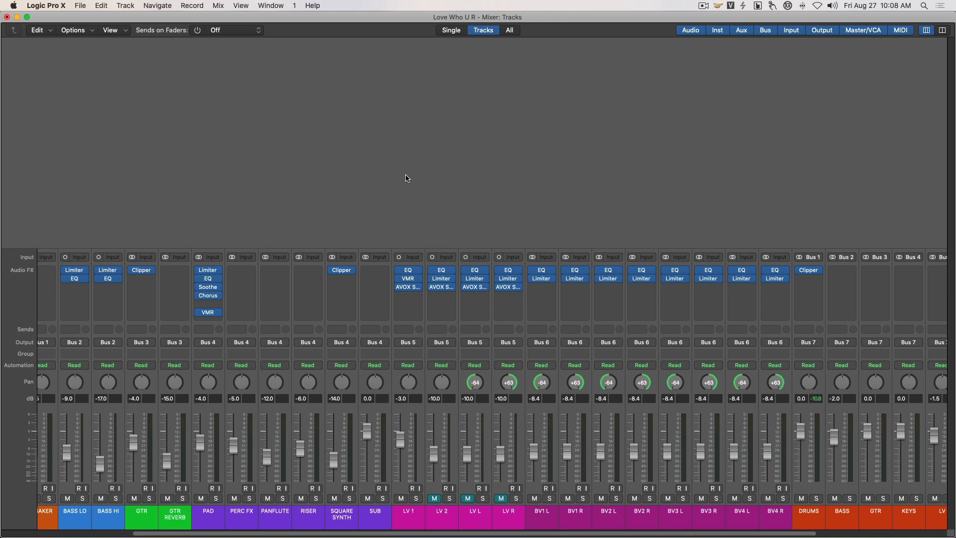
Open VMR on the LV 1 channel and add a Custom Opto from the dynamics modules before FG-A.
left_click(410, 280)
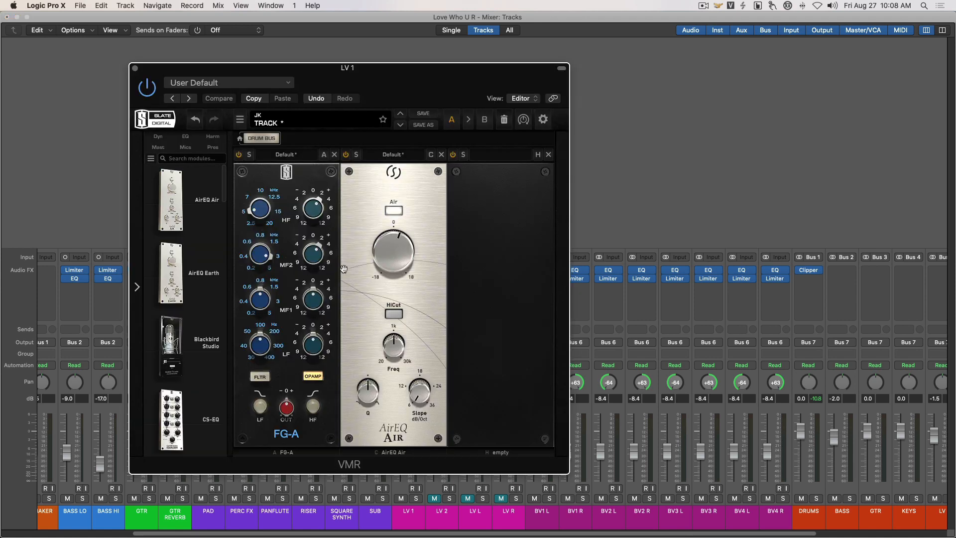
left_click(158, 136)
left_click_drag(171, 200, 275, 271)
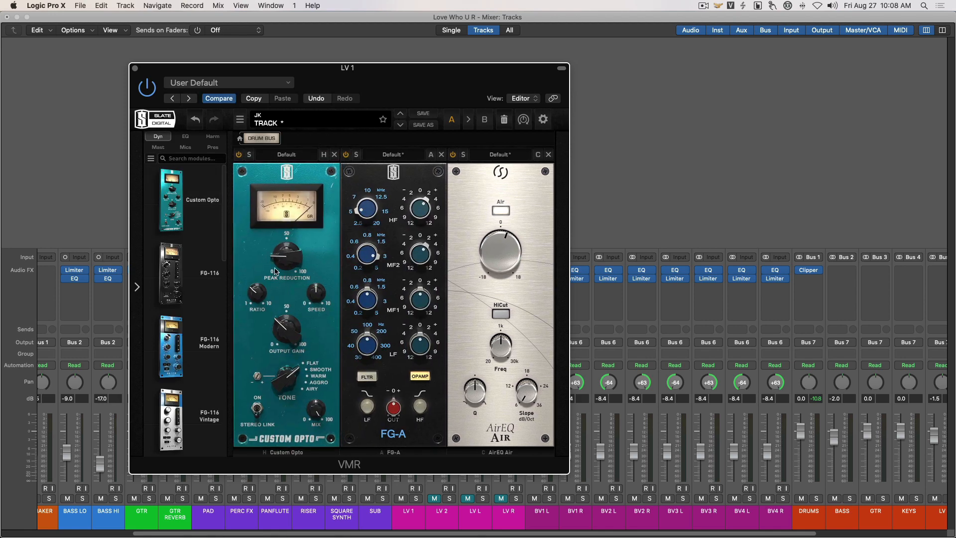
Solo the LV 1 track, move the plug-in window clear of its channel strip, and start playback.
left_click_drag(380, 79, 493, 75)
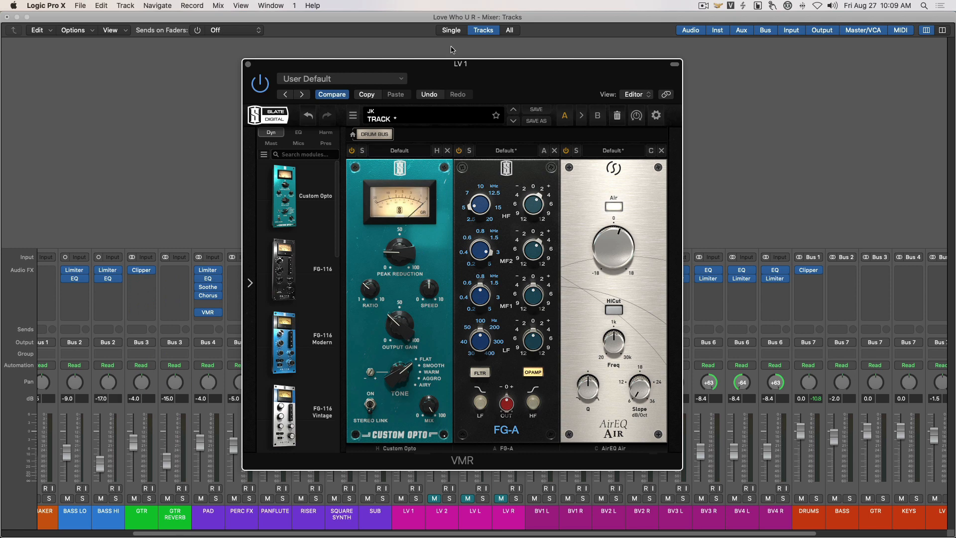
left_click_drag(471, 64, 528, 62)
left_click(417, 522)
key("s")
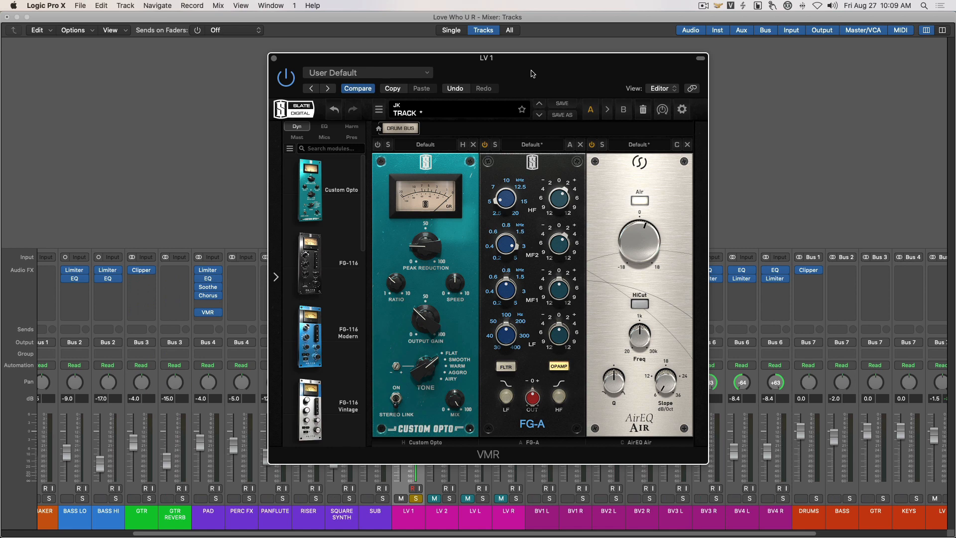
left_click_drag(520, 71, 689, 79)
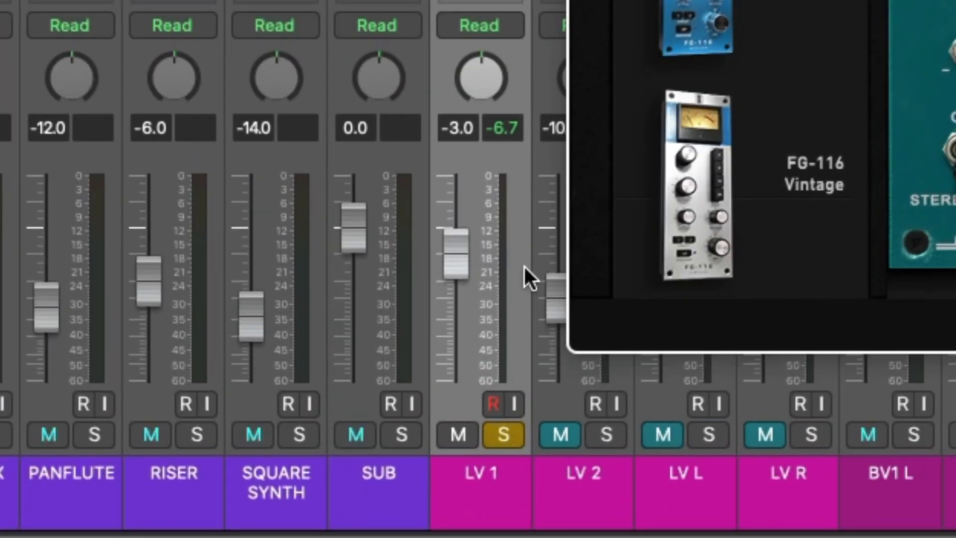
key("space")
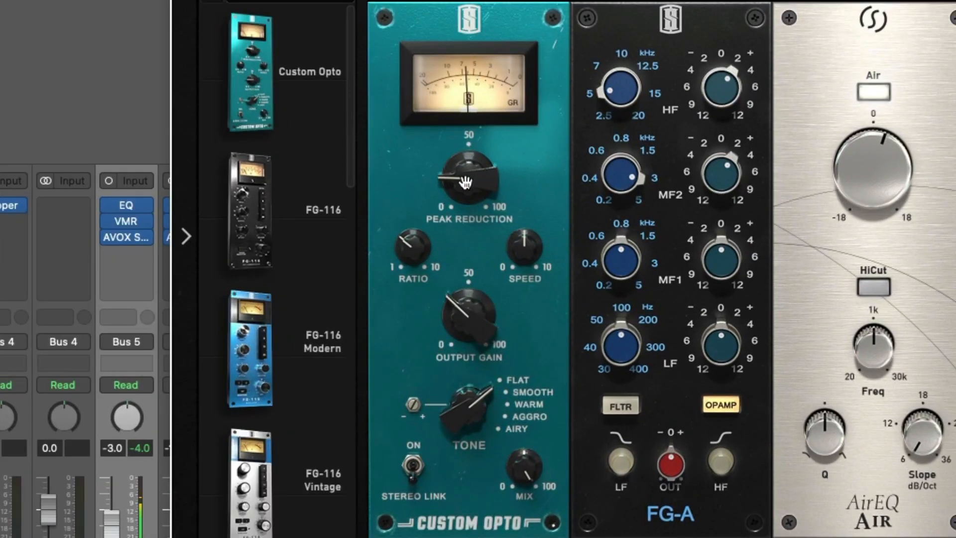
Set the LV 1 Custom Opto's peak reduction to 23.8 and balance its output gain at 31.2.
left_click_drag(468, 316, 469, 331)
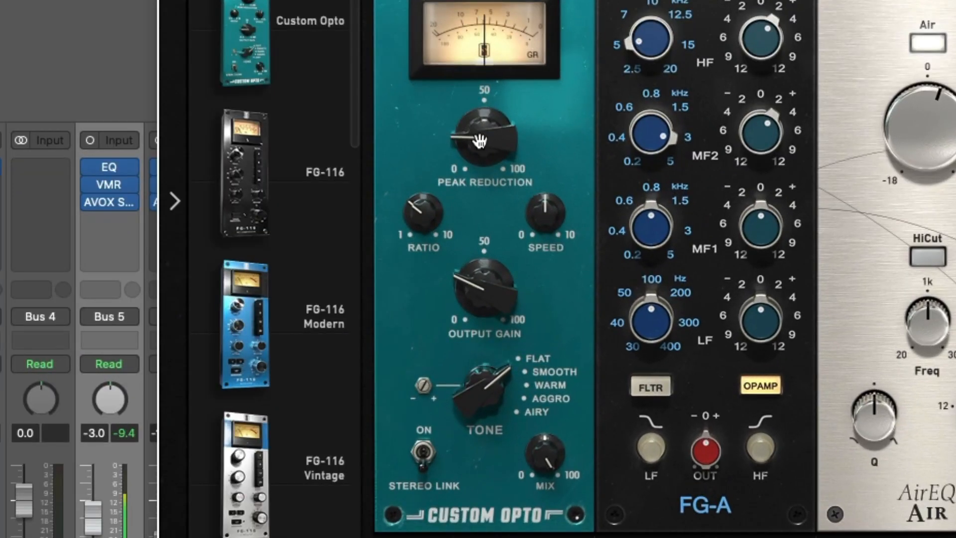
left_click_drag(588, 257, 588, 252)
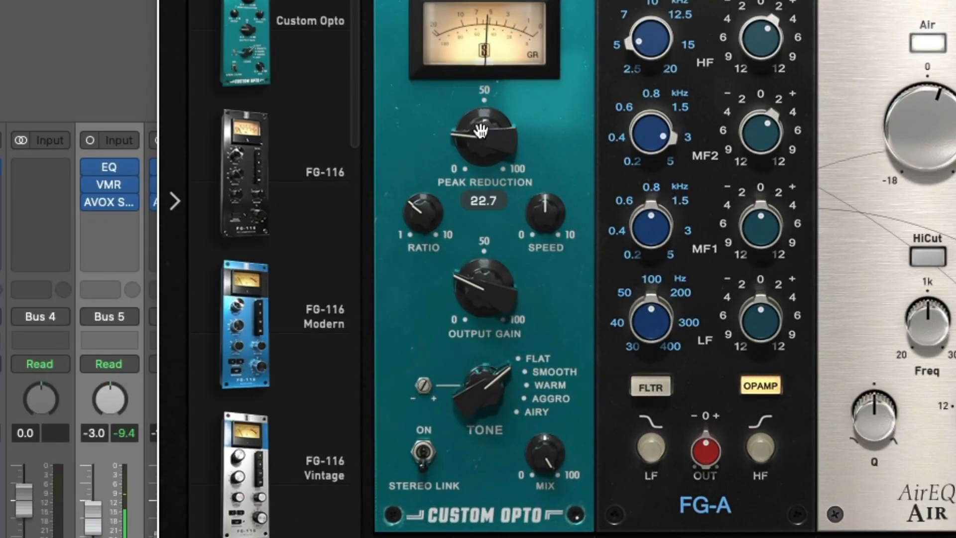
left_click_drag(481, 131, 474, 123)
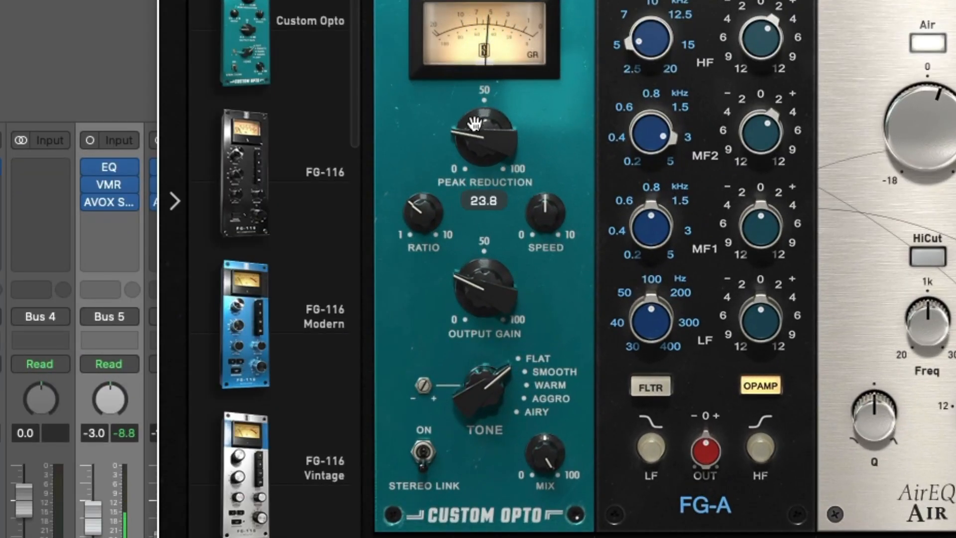
left_click_drag(473, 262, 474, 275)
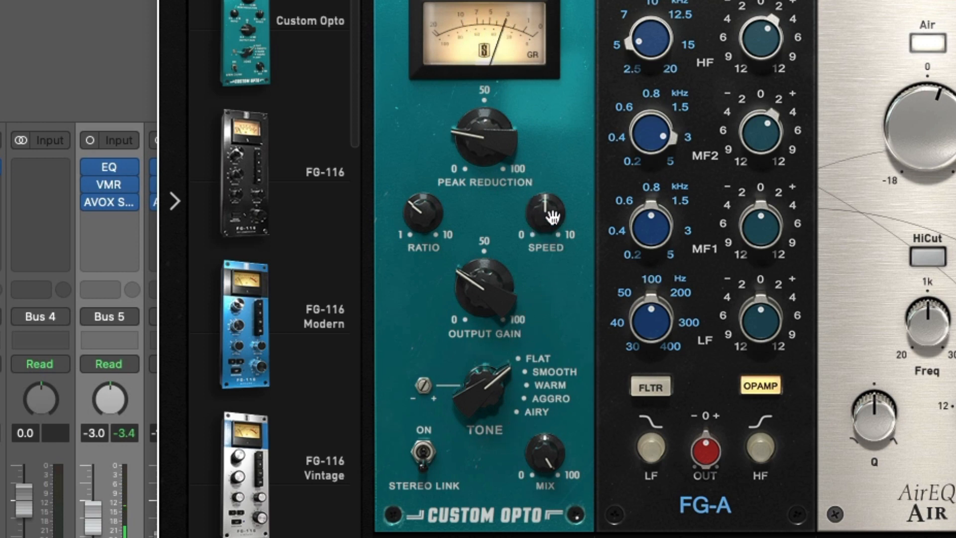
Try different speeds on the LV 1 Custom Opto, including 0, and reset the speed to 5.
left_click_drag(545, 214, 611, 319)
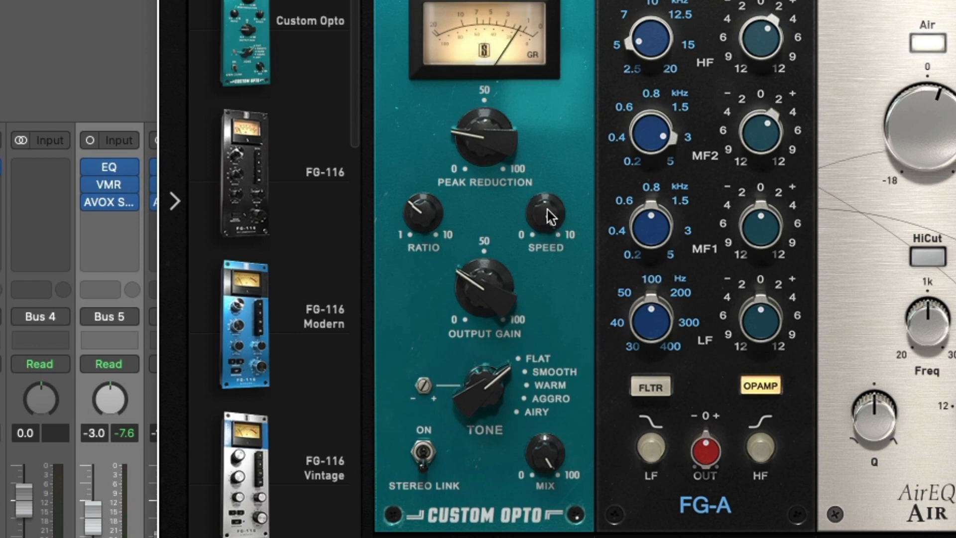
left_click(551, 216, "alt")
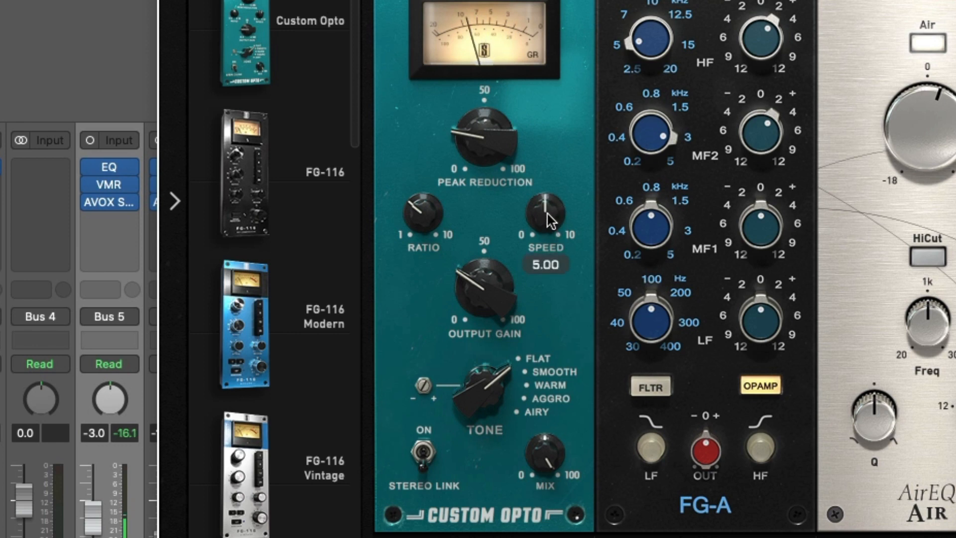
left_click_drag(551, 217, 578, 263)
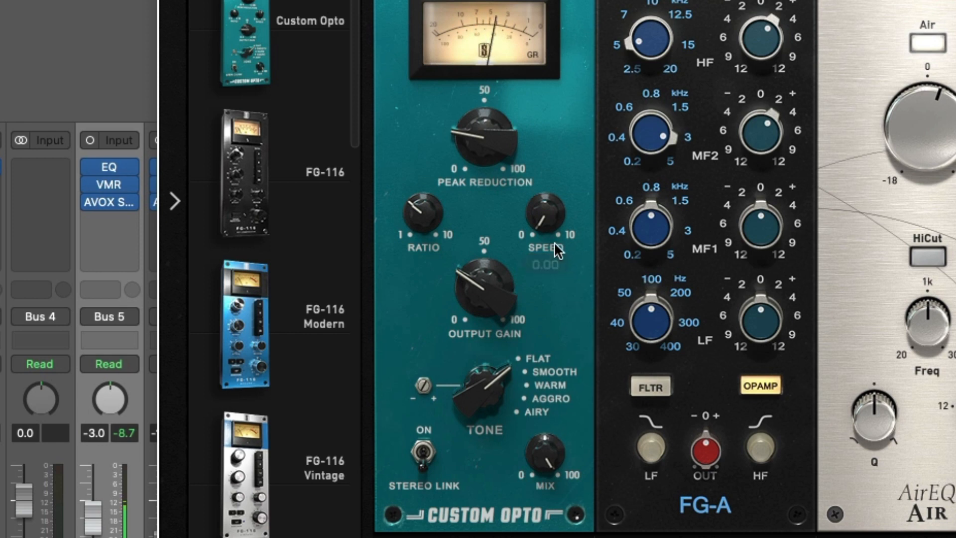
mouse_move(546, 226)
mouse_move(546, 231)
left_mouse_down()
mouse_move(550, 219)
mouse_move(551, 252)
mouse_move(545, 233)
left_mouse_up()
double_click(542, 220)
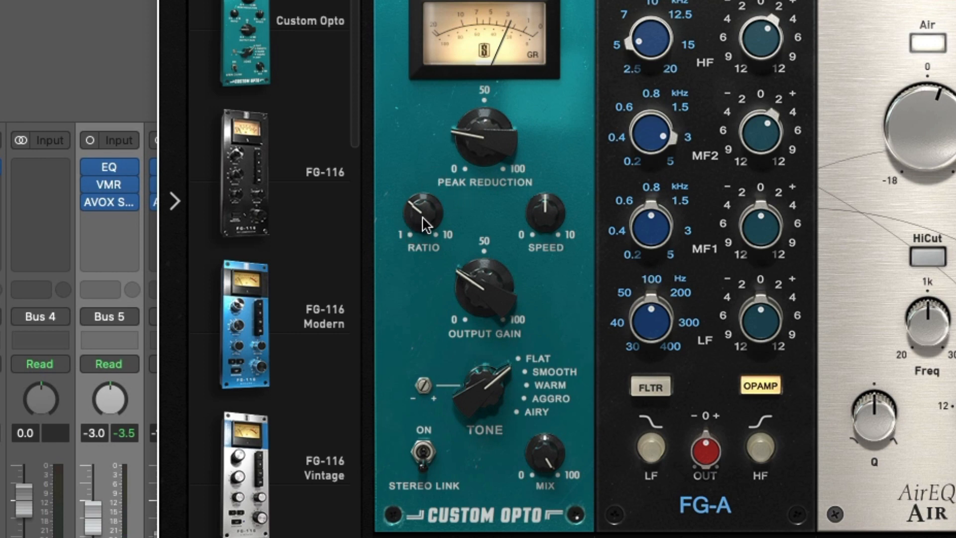
Turn the vocal compressor's ratio up to its maximum, ease back the peak reduction, and raise the output gain slightly.
mouse_move(422, 226)
left_click_drag(421, 227, 420, 261)
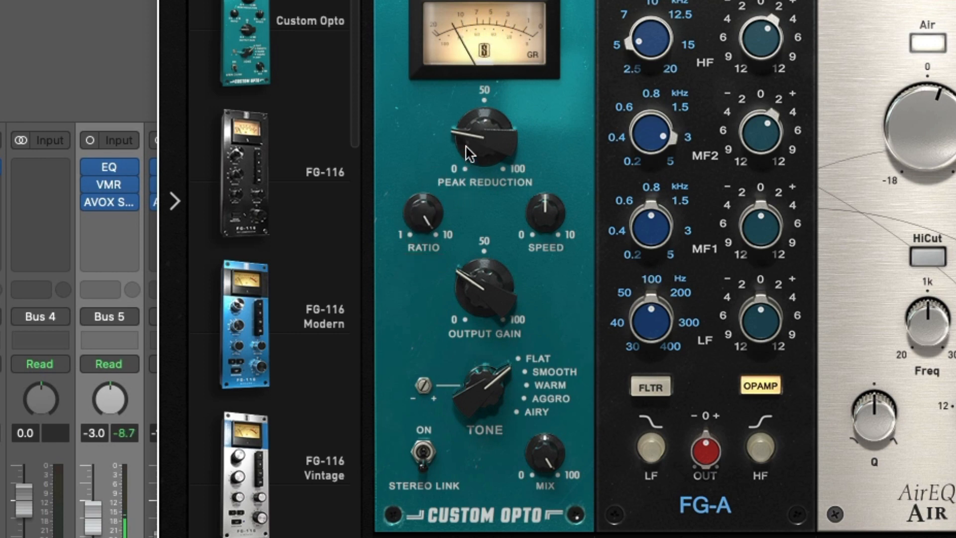
mouse_move(476, 149)
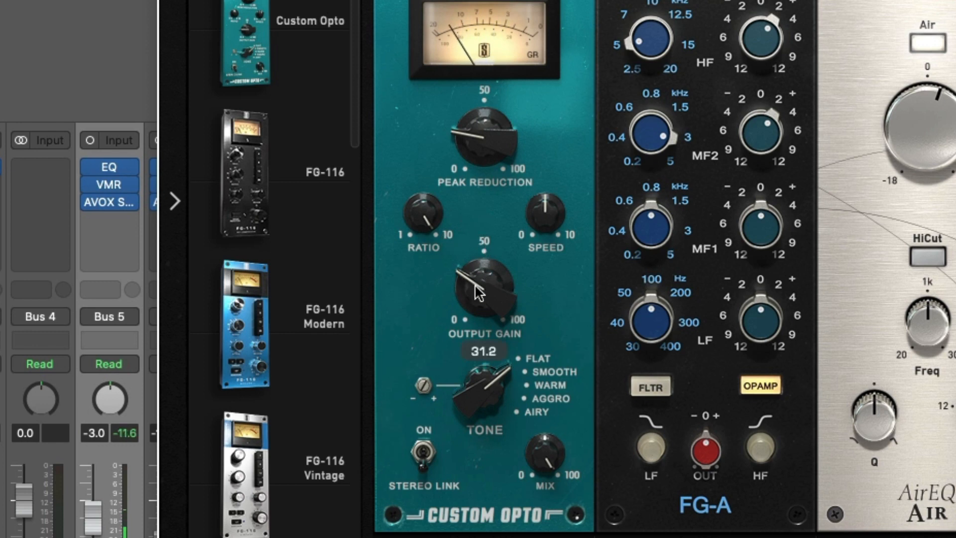
mouse_move(477, 145)
left_mouse_down()
mouse_move(478, 120)
mouse_move(479, 166)
mouse_move(479, 148)
left_mouse_up()
left_click_drag(486, 303, 488, 300)
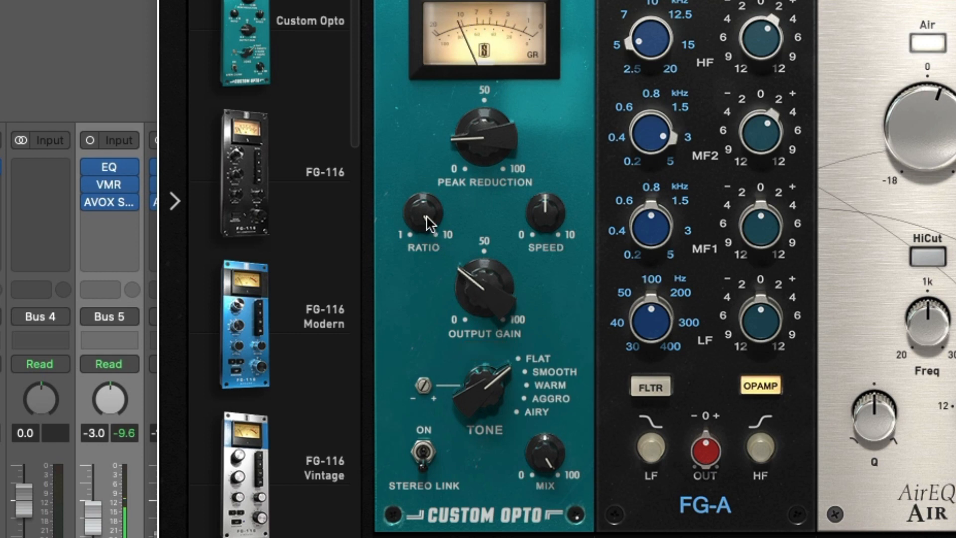
Try a ratio of 8 on the LV 1 Custom Opto, settle on 6, and lower the output gain.
left_click_drag(429, 222, 421, 260)
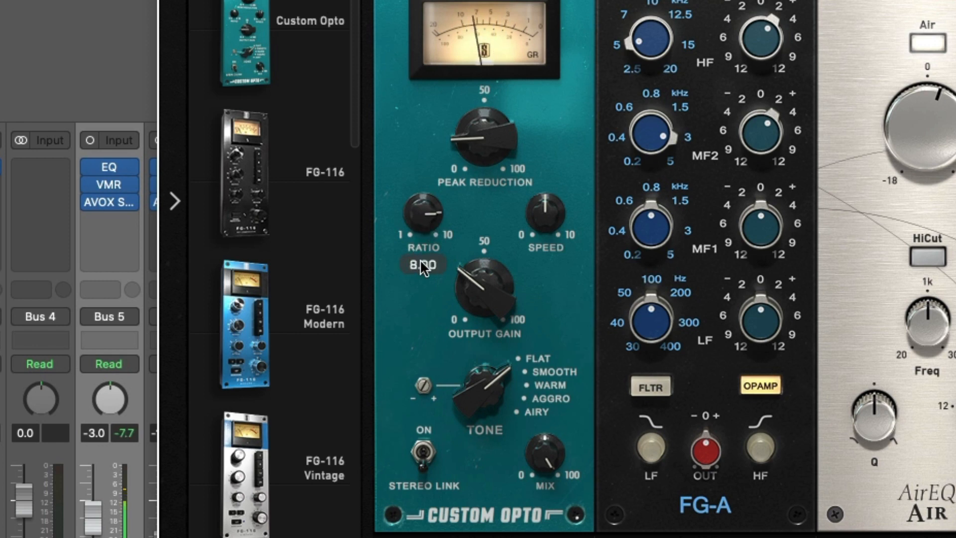
left_click_drag(431, 228, 431, 232)
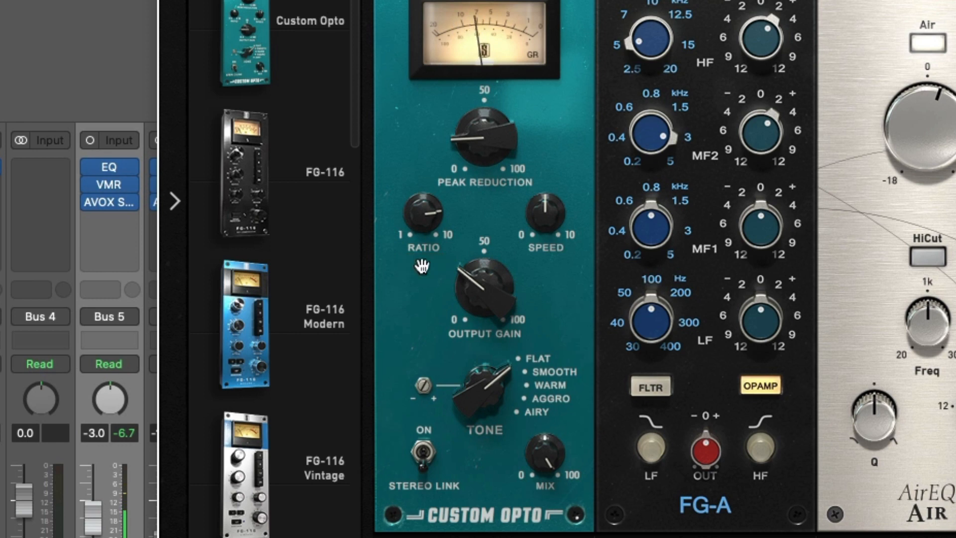
mouse_move(423, 219)
type("6")
key("Return")
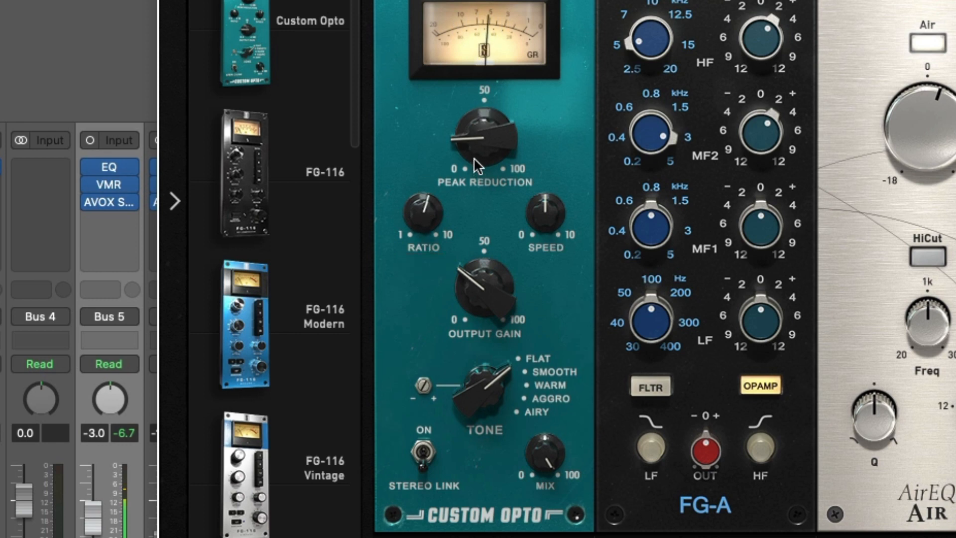
left_click_drag(483, 282, 480, 307)
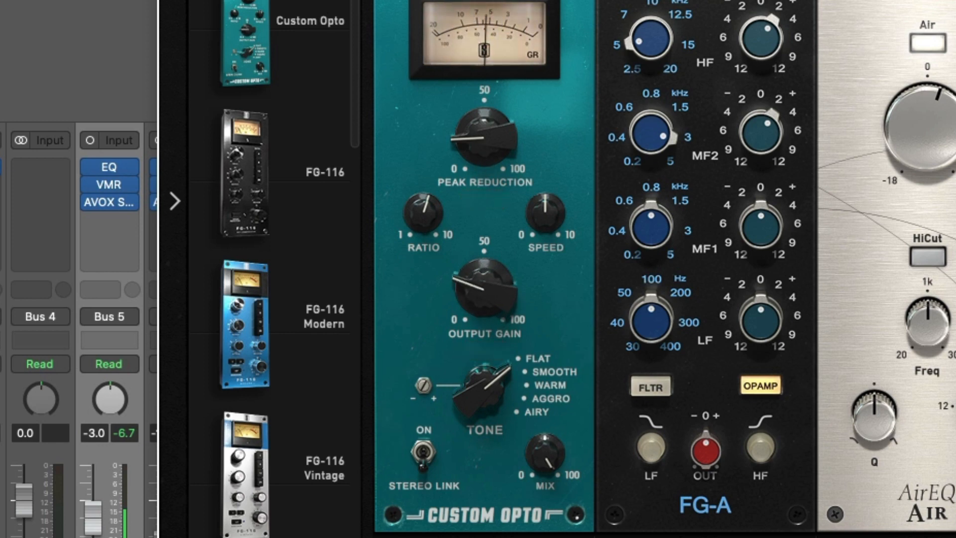
Set the LV 1 Custom Opto's output gain to 29.1 and nudge its peak reduction up slightly.
left_click_drag(474, 296, 474, 283)
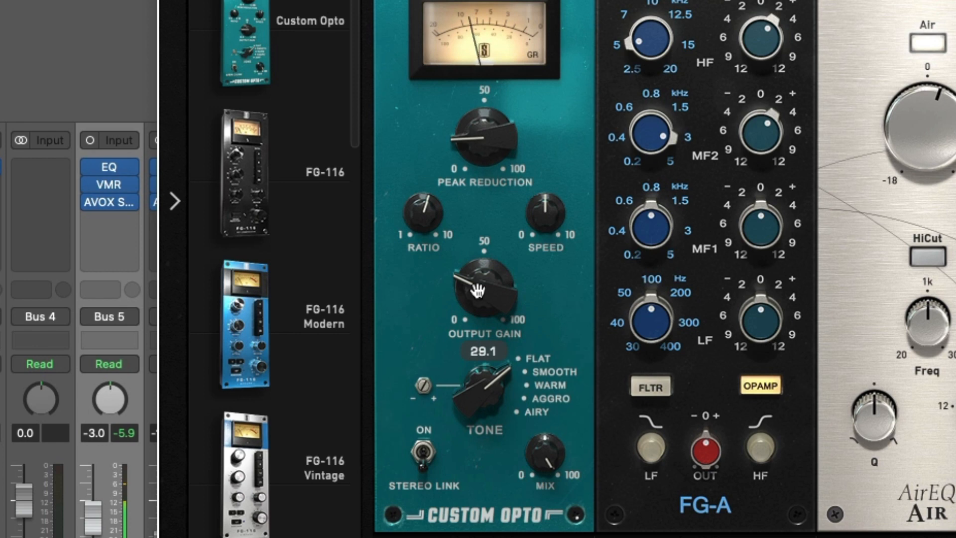
mouse_move(489, 155)
left_click_drag(489, 156, 487, 152)
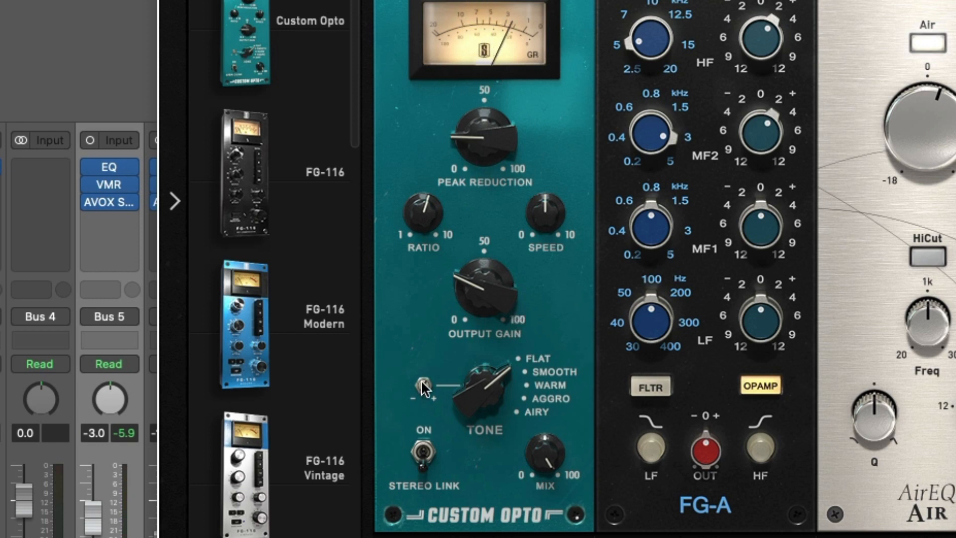
Audition the Smooth, Warm and Aggro tones on the LV 1 Custom Opto, stopping on Aggro.
mouse_move(423, 387)
left_click(547, 375)
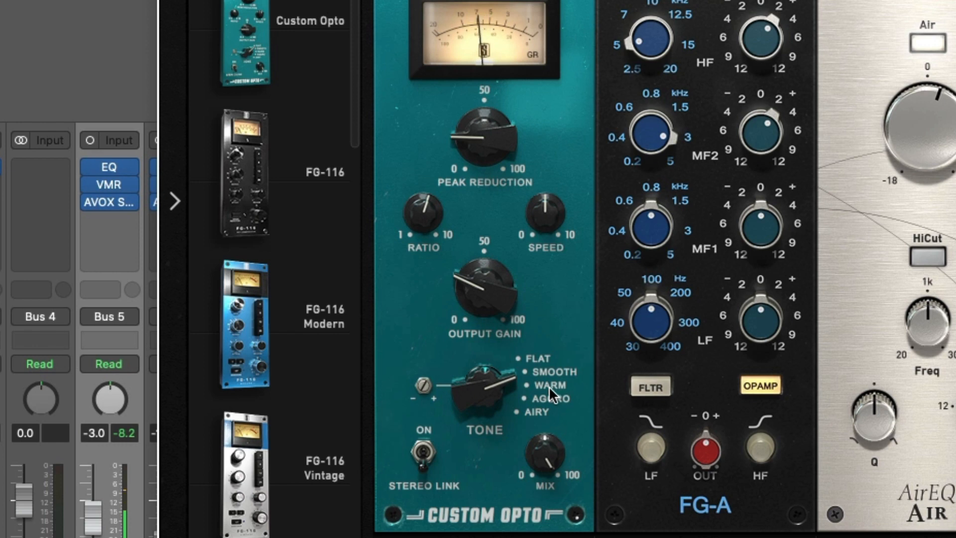
left_click(549, 387)
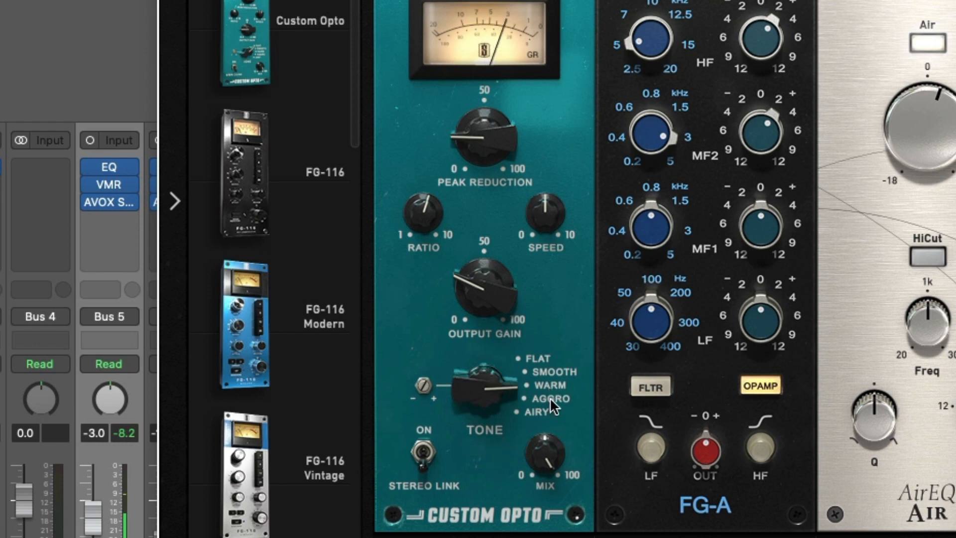
left_click(550, 397)
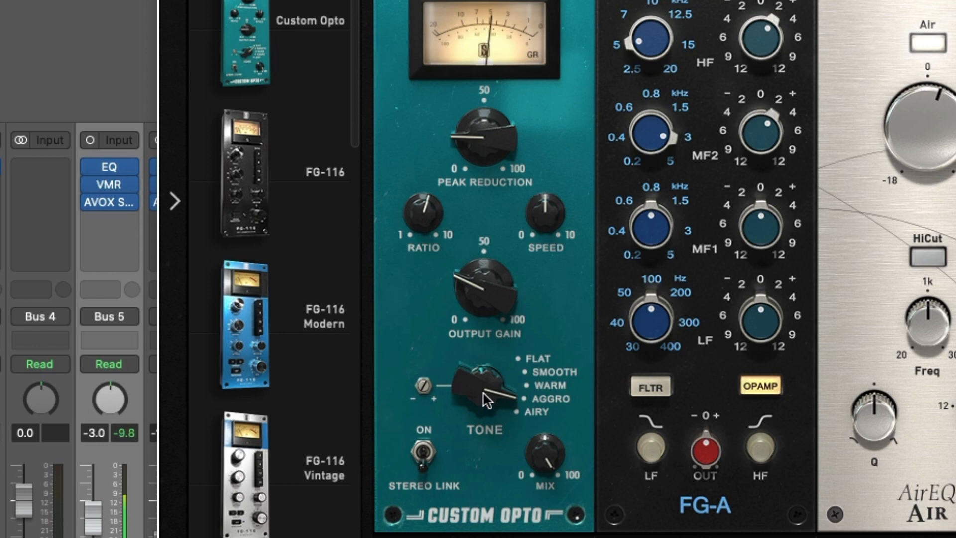
mouse_move(479, 397)
left_click_drag(479, 399, 478, 399)
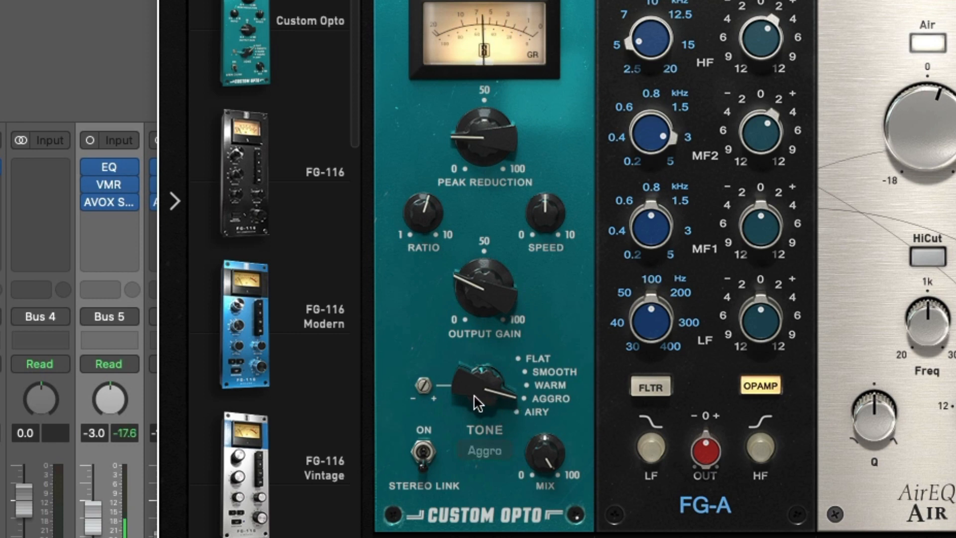
Try the Airy tone on the vocal compressor, return to Aggro, and adjust the tone amount to 102%.
left_click_drag(480, 401, 476, 319)
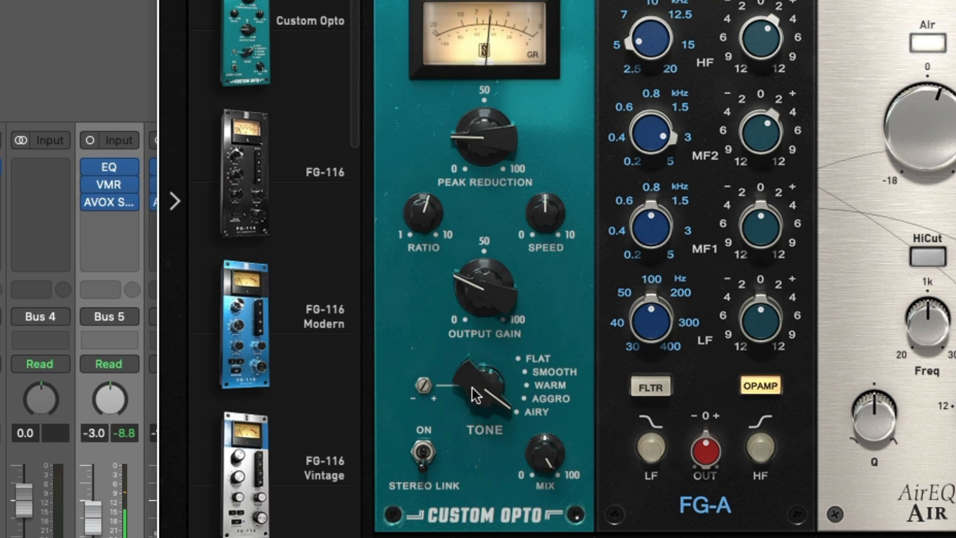
left_click_drag(476, 393, 466, 430)
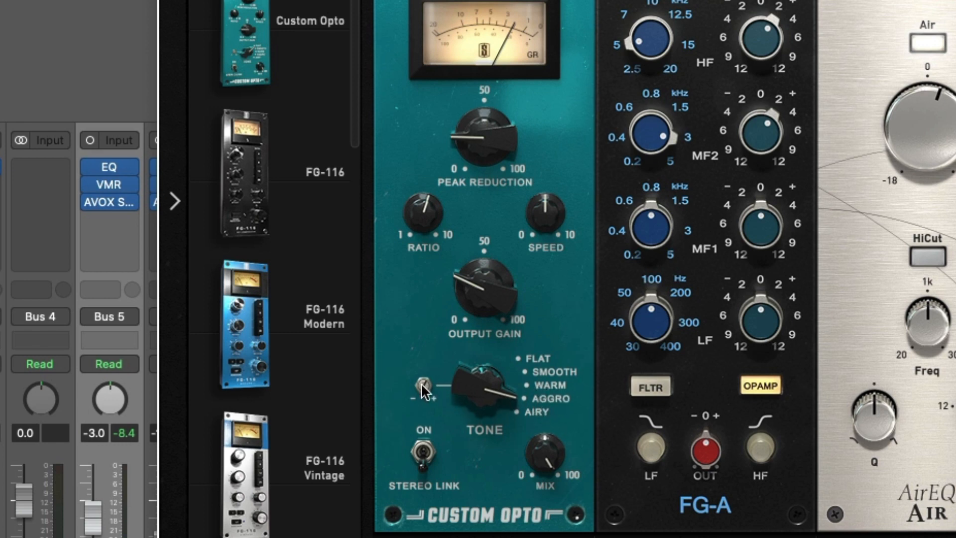
left_click_drag(424, 387, 406, 417)
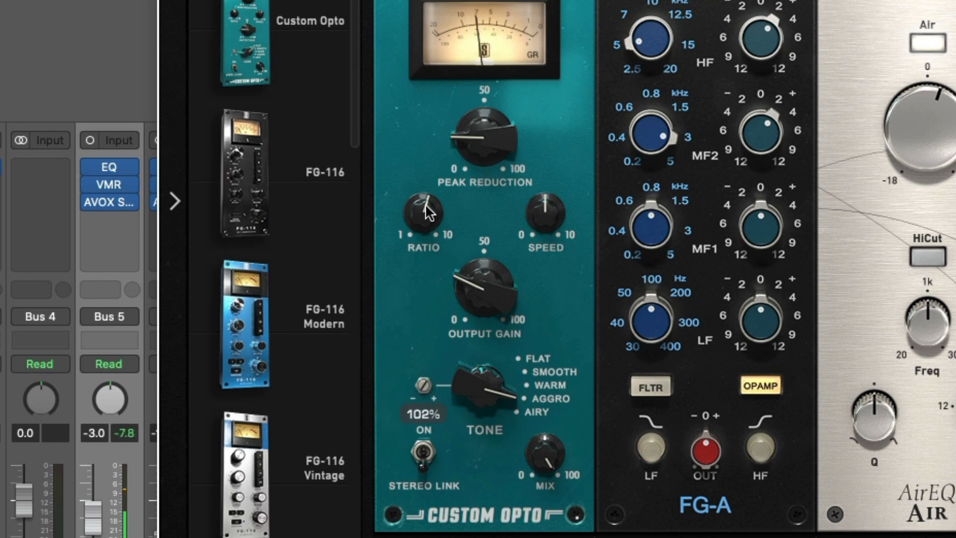
left_click_drag(426, 206, 440, 338)
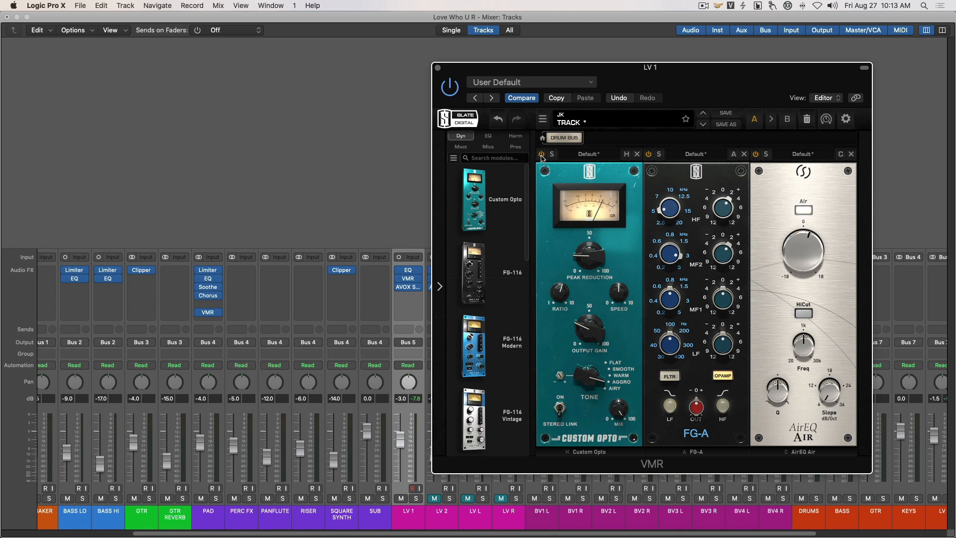
Play the full mix, compare the LV 1 Custom Opto bypassed and engaged, and set its output gain to 32.8.
key("space")
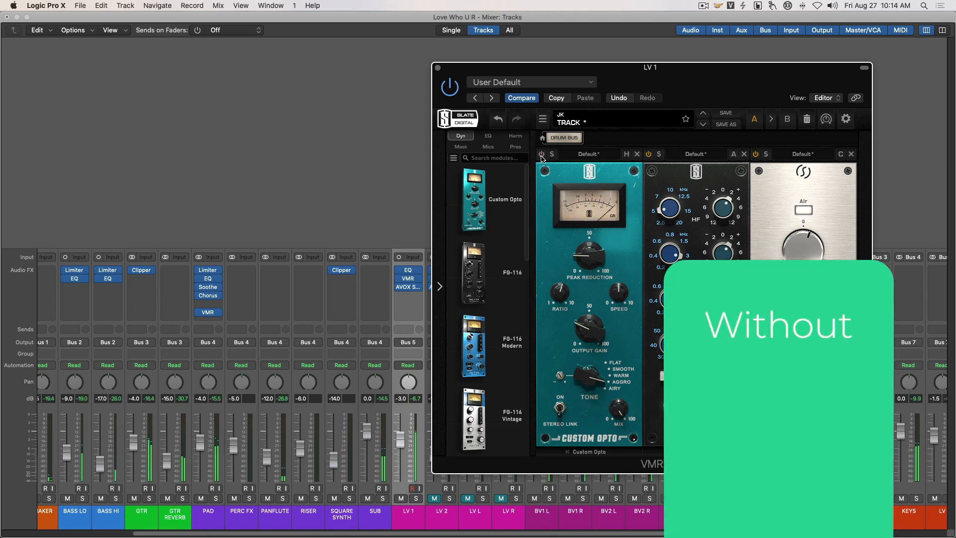
left_click(543, 158)
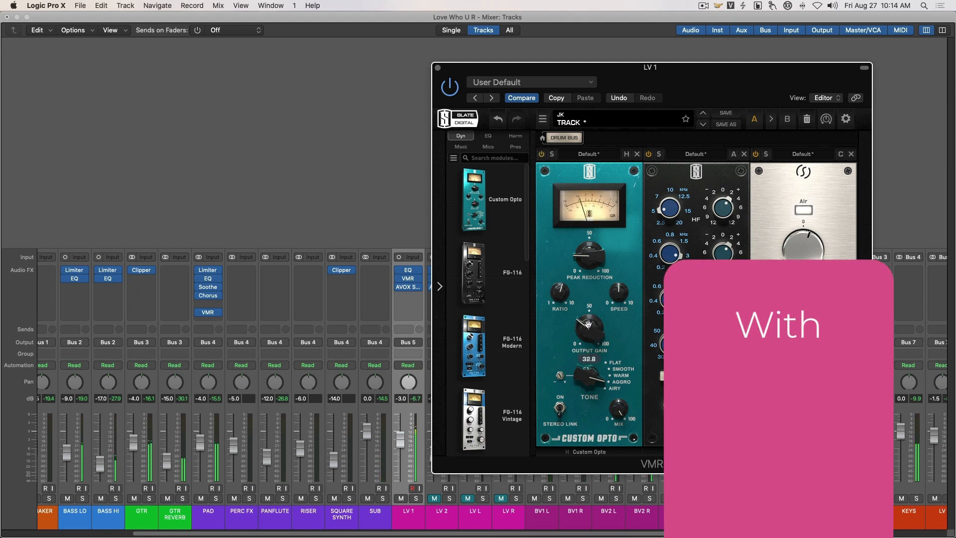
left_click(541, 156)
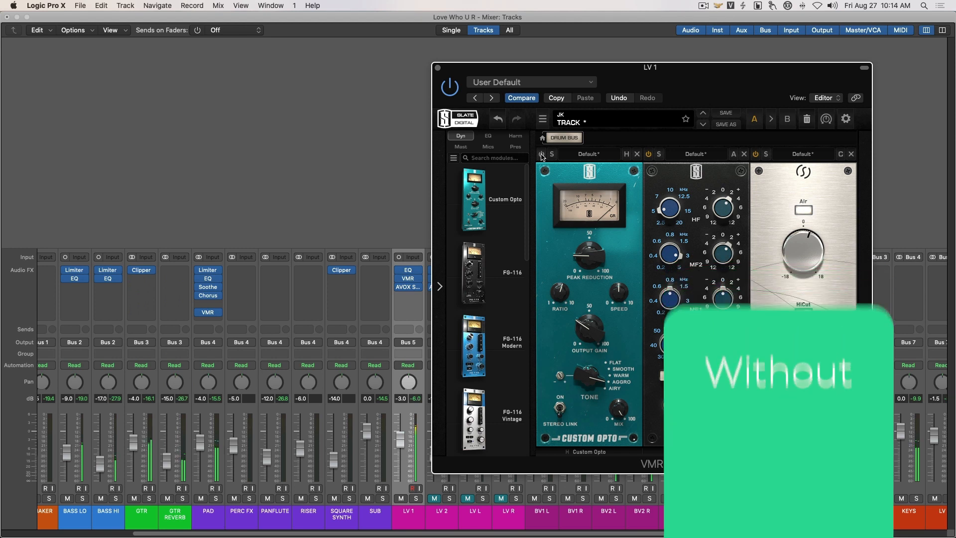
left_click(541, 156)
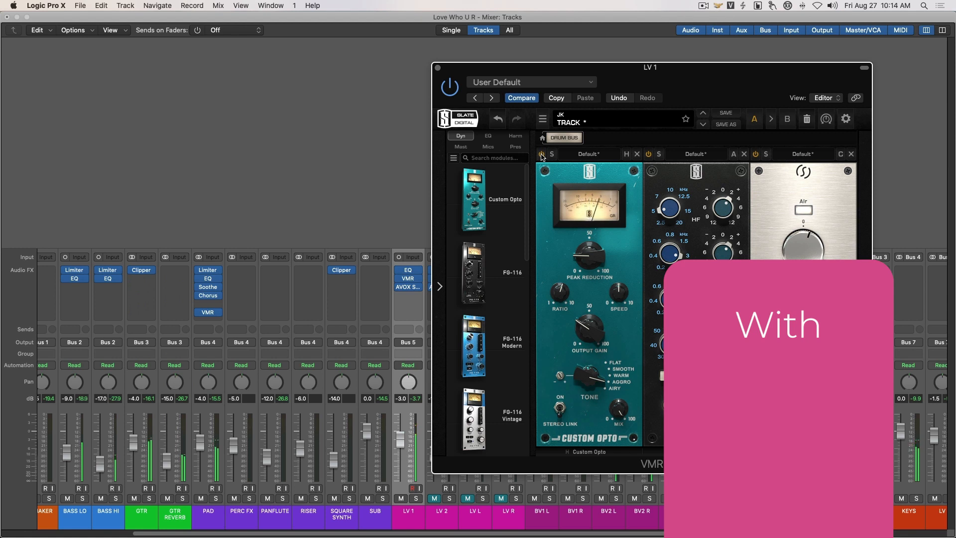
left_click(541, 156)
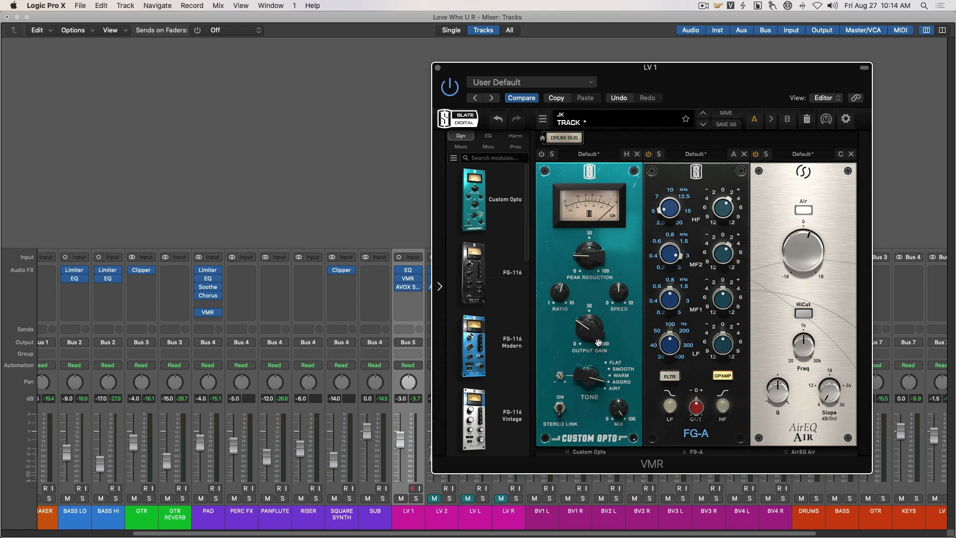
left_click(542, 155)
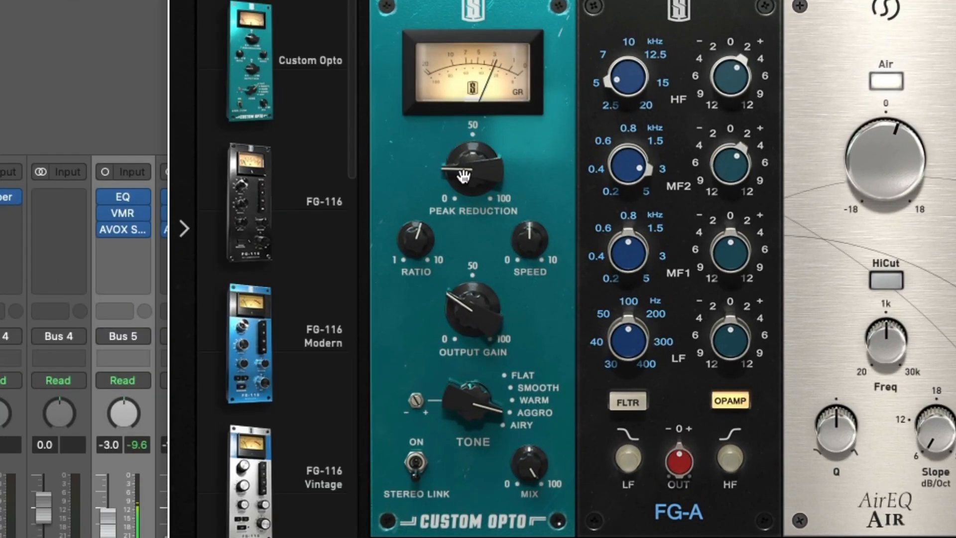
Compress the LV 1 vocal heavily by raising the peak reduction to 62.3 and the ratio to its maximum.
mouse_move(582, 267)
left_click_drag(457, 193, 464, 85)
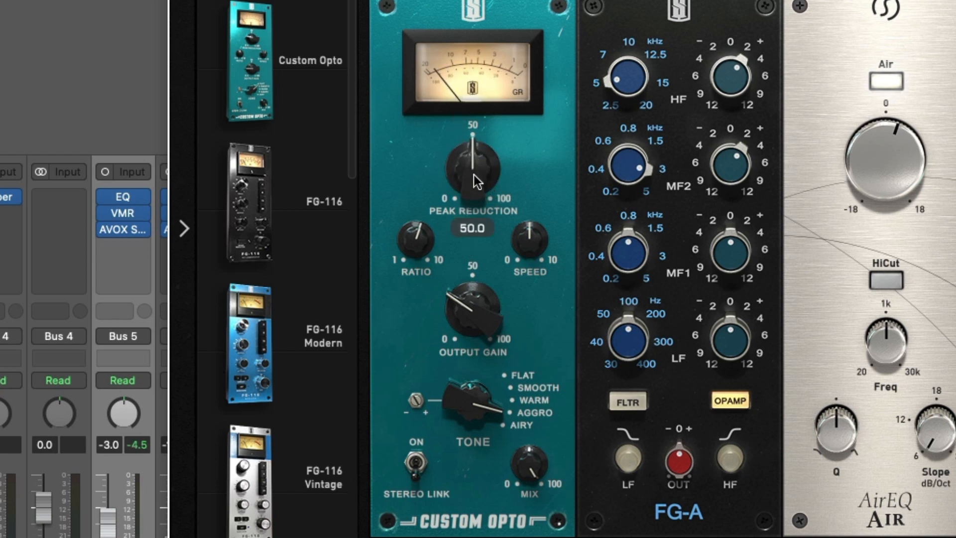
left_click_drag(412, 240, 473, 147)
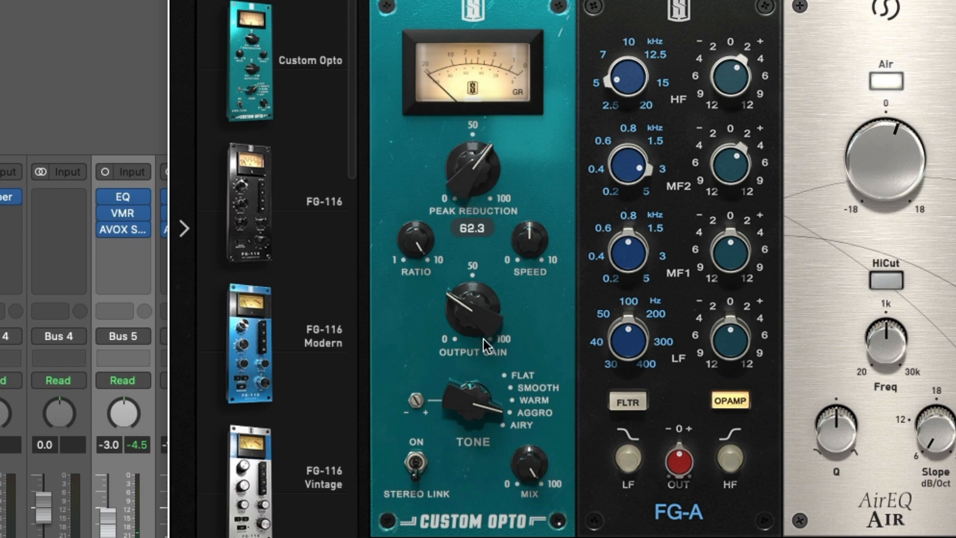
Blend the heavy compression in parallel by lowering the mix below 48% and raising the output gain to 68.4.
left_click_drag(533, 460, 548, 518)
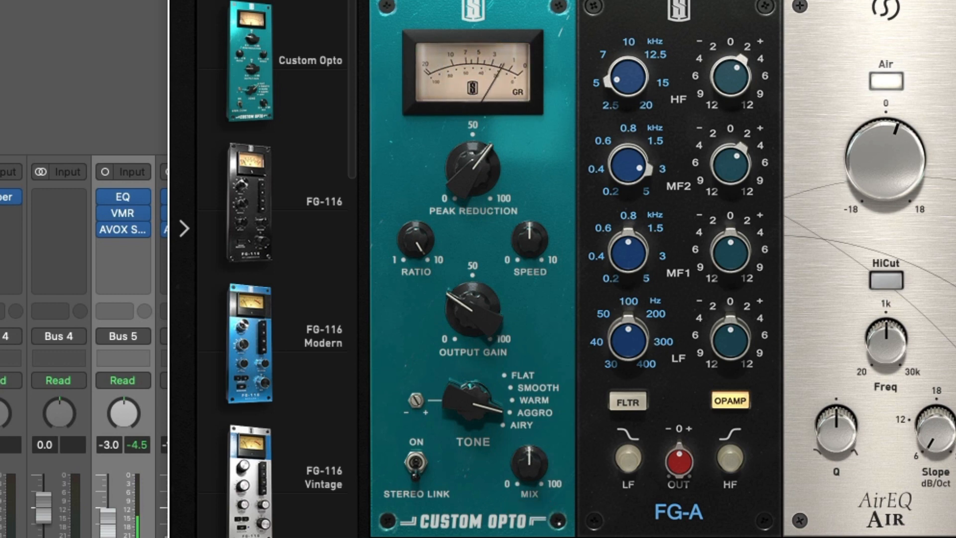
left_click_drag(477, 323, 490, 282)
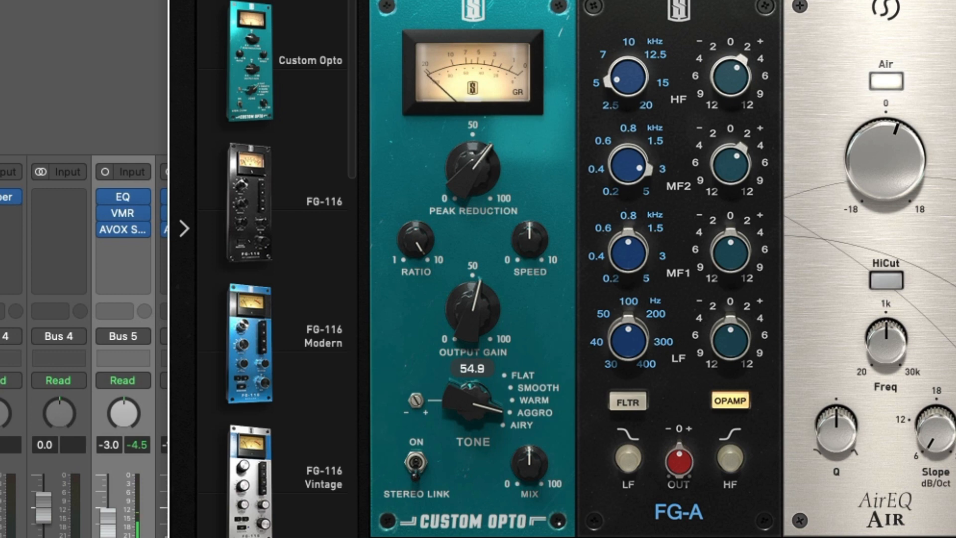
left_click_drag(468, 315, 471, 301)
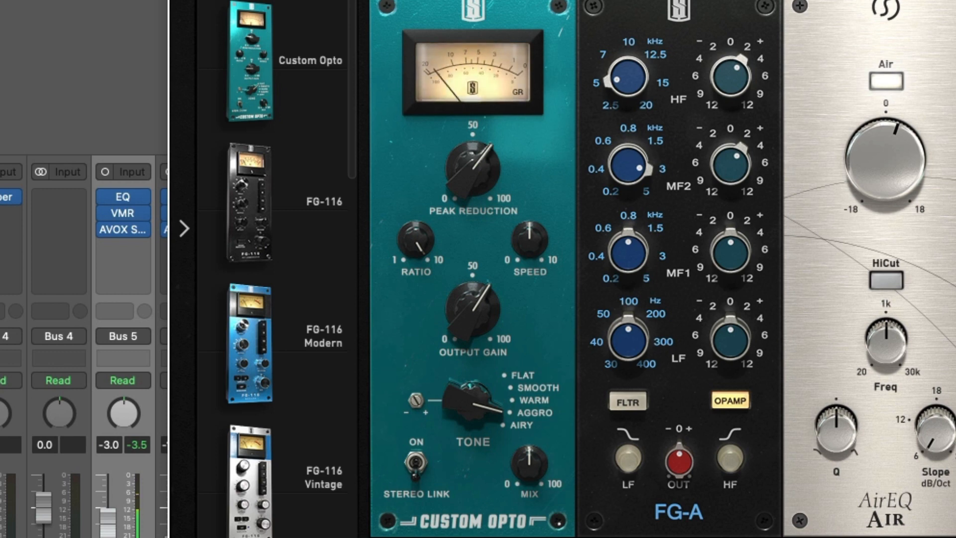
left_click_drag(467, 332, 471, 306)
mouse_move(532, 485)
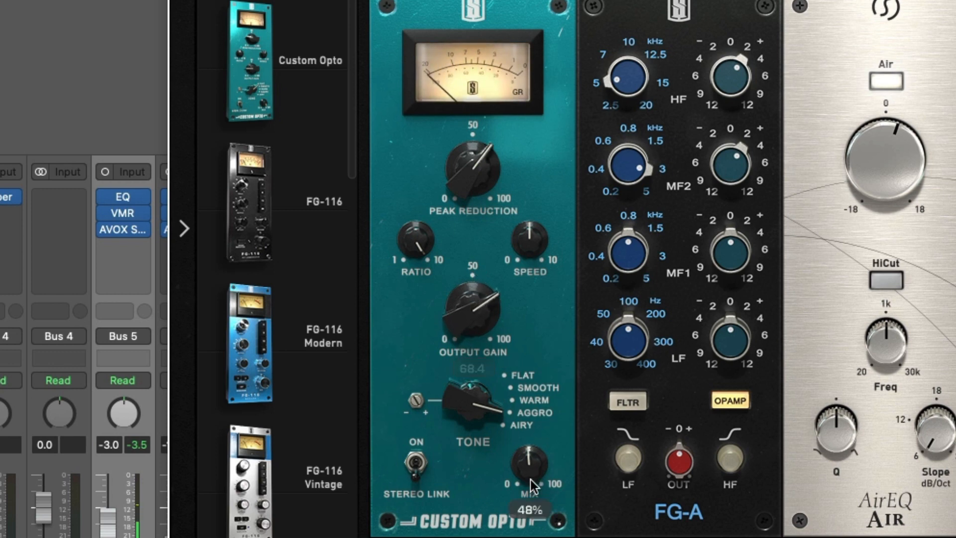
left_click_drag(532, 486, 535, 528)
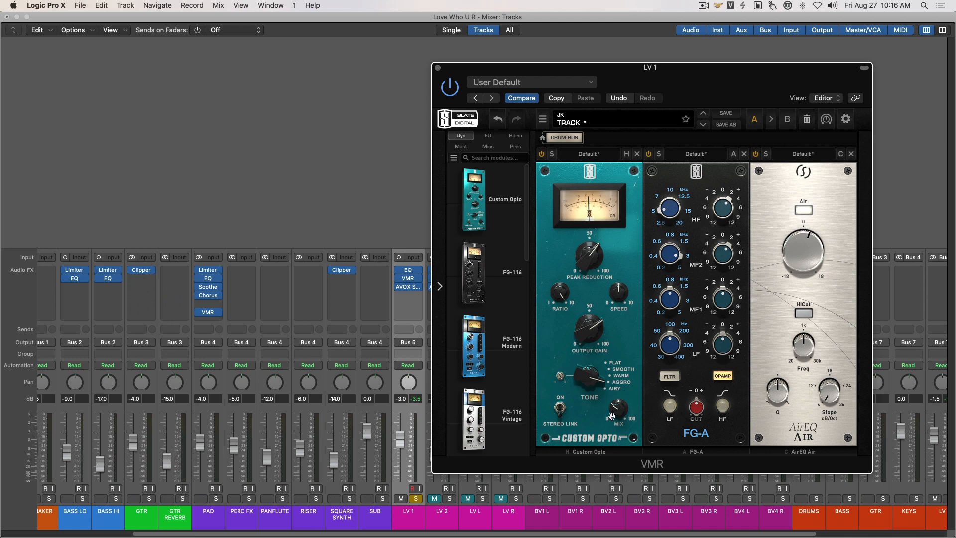
Unsolo the LV 1 track and close its VMR window.
key("s")
left_click(438, 68)
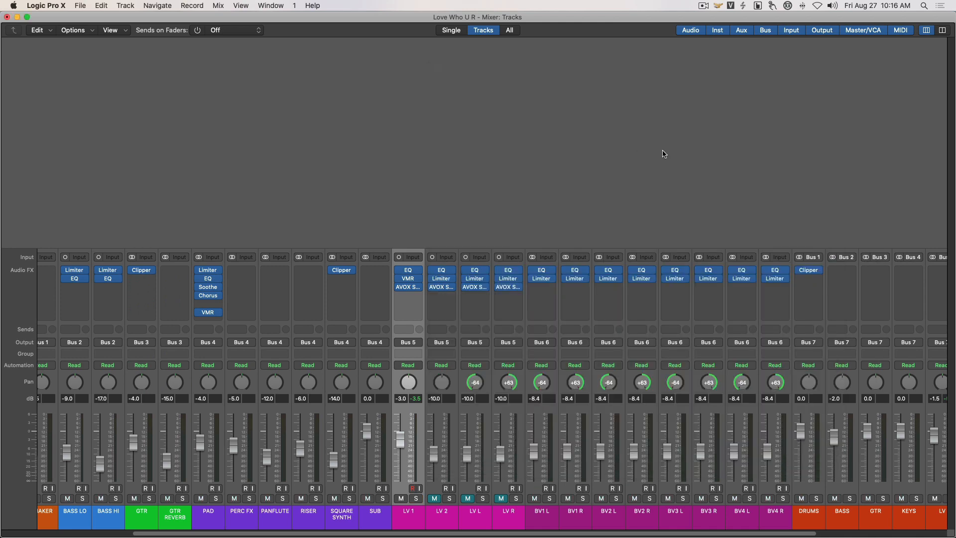
Go through the bus channels in the mixer, selecting them one after another from DRUMS to BV.
scroll(563, 196, "right", 5)
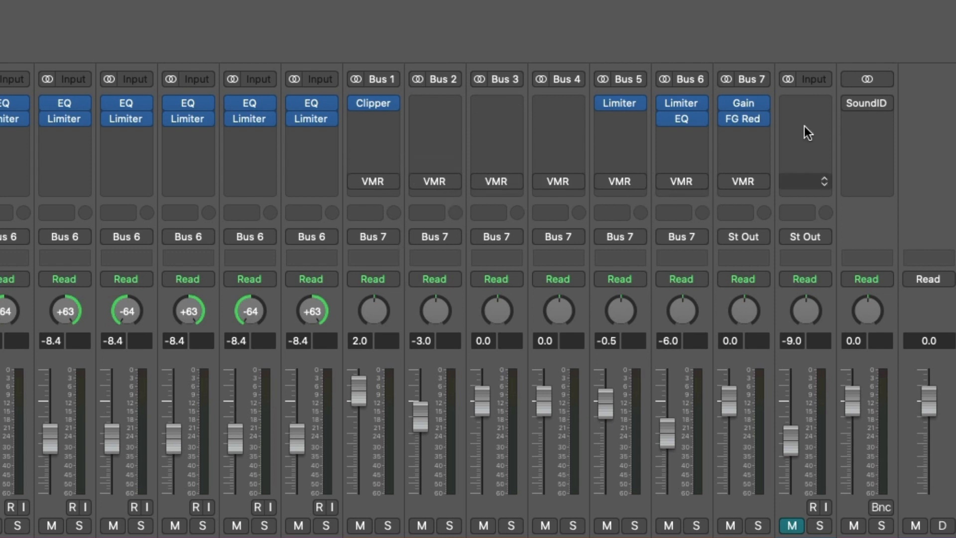
left_click(373, 537)
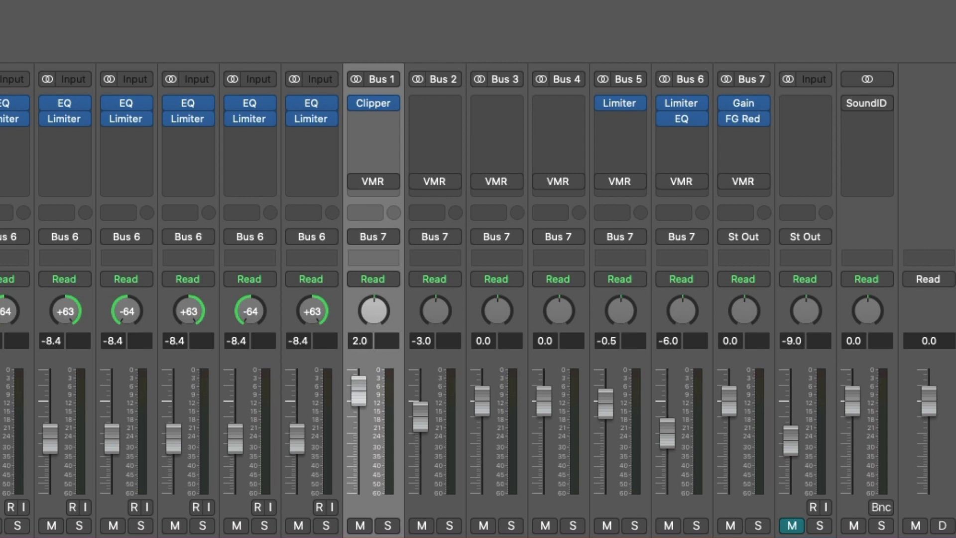
key("Right")
key("Right")
key("Right")
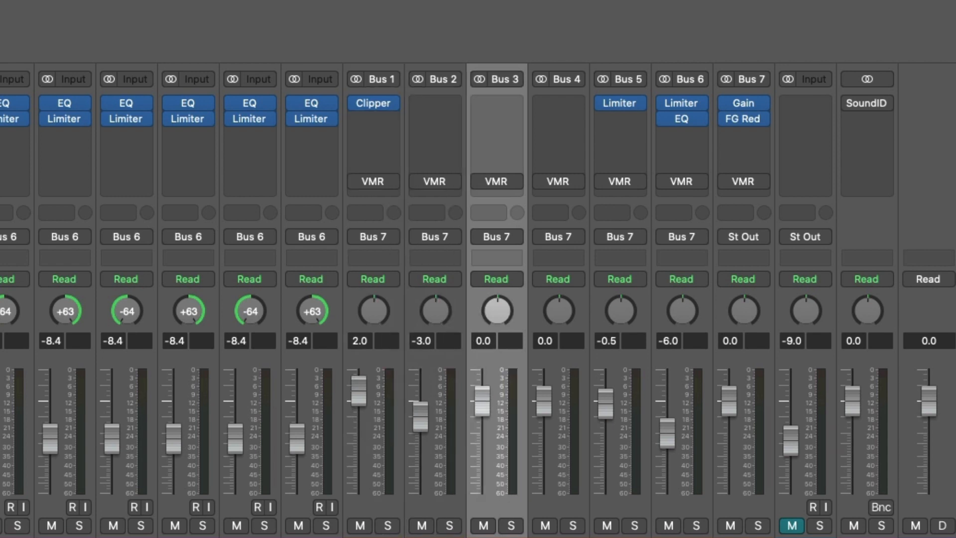
key("Right")
left_click(678, 537)
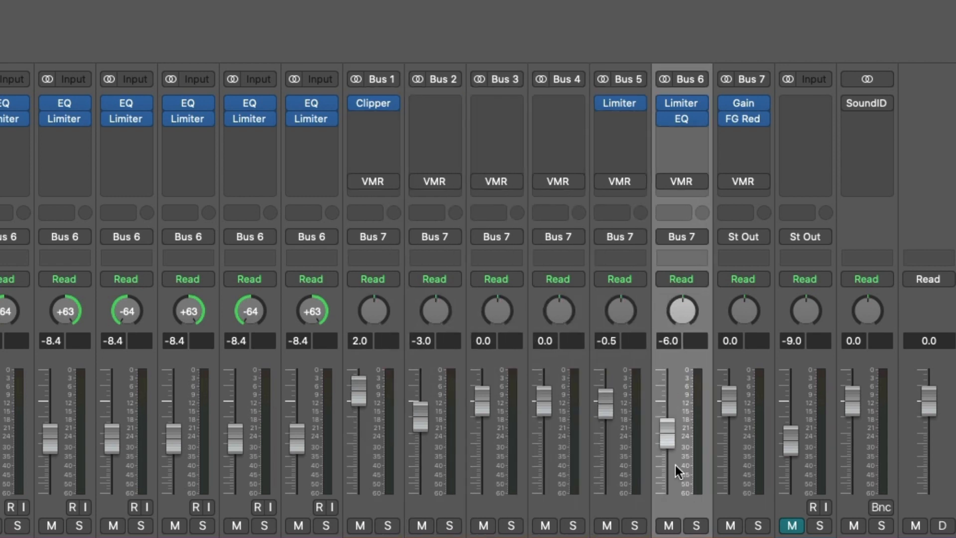
Enable and open the VMR on the DRUMS bus, solo the bus, and review its Custom Opto ratio and speed settings.
left_click(633, 523)
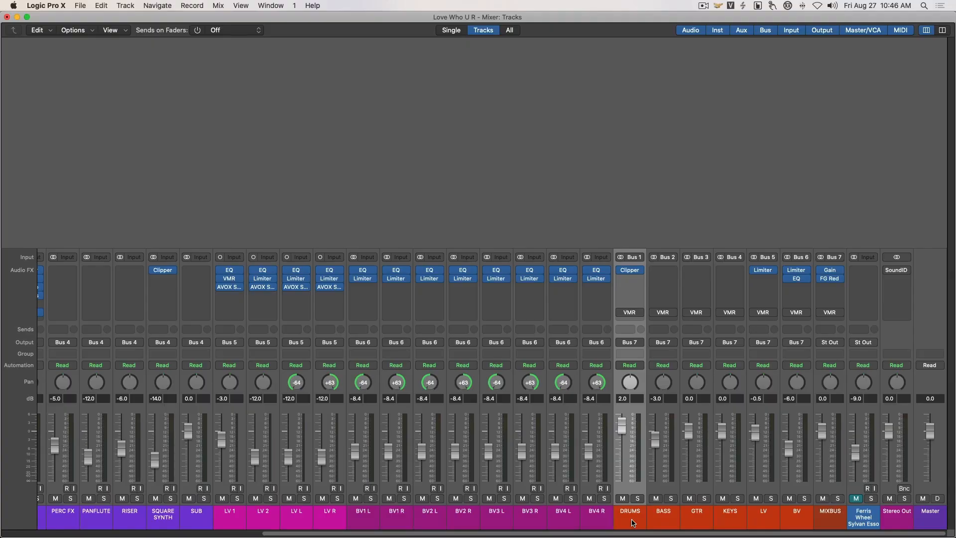
left_click(622, 315)
left_click_drag(482, 65, 495, 91)
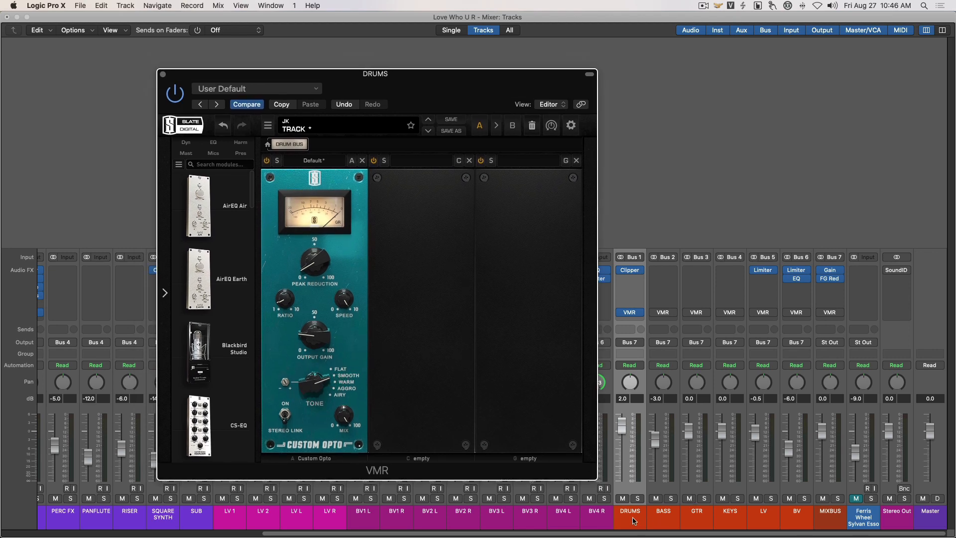
key("s")
left_click_drag(402, 83, 411, 80)
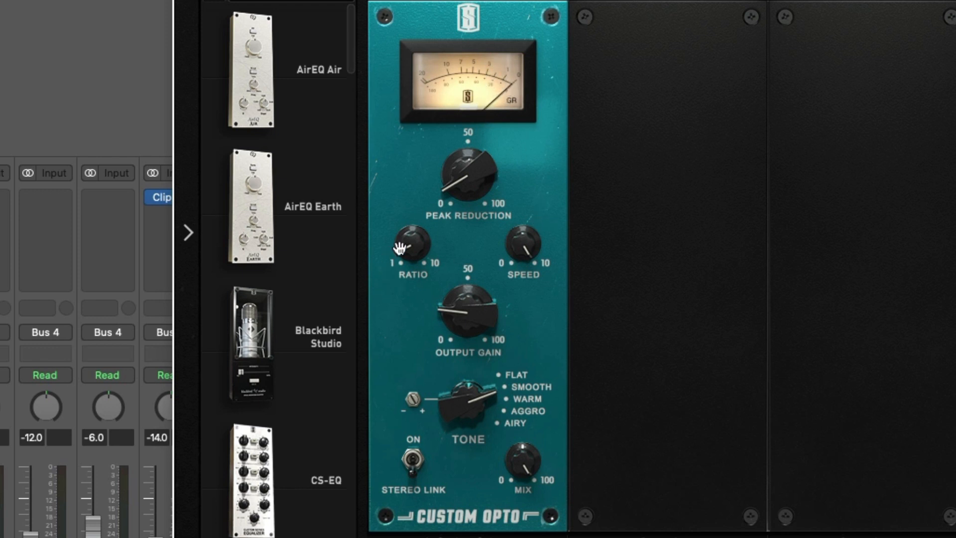
mouse_move(402, 247)
mouse_move(524, 241)
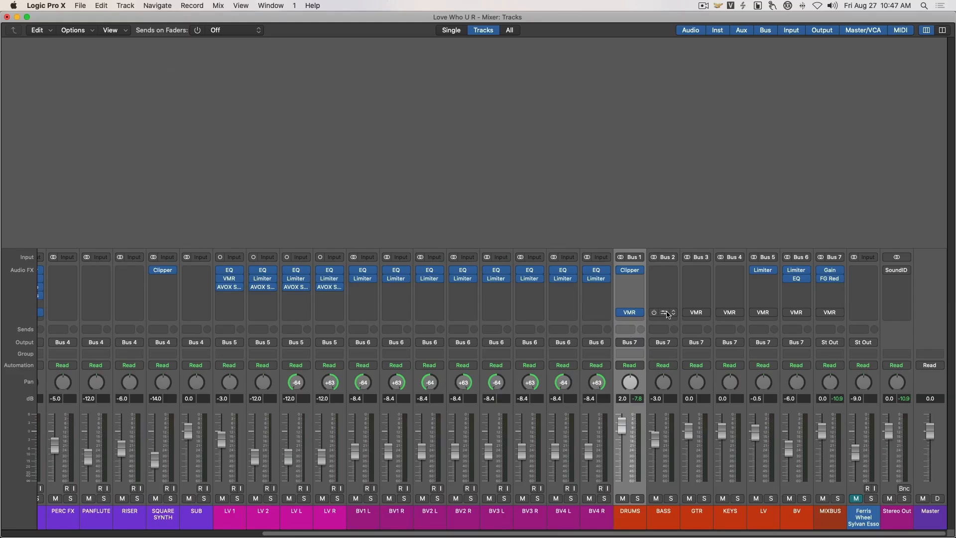
Enable the VMR on the BASS, GTR and KEYS buses and open each in turn to review its Custom Opto settings.
left_click(668, 313)
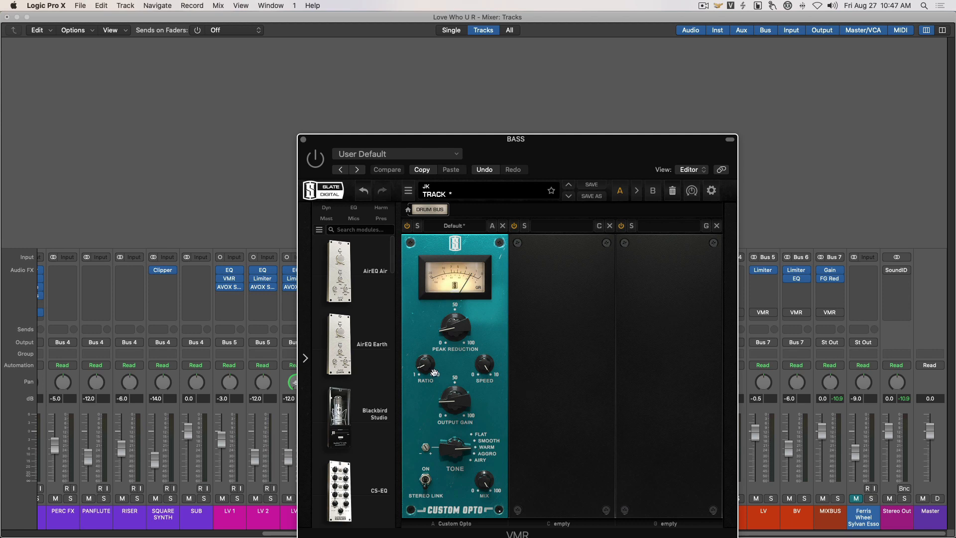
key("super+w")
left_click(696, 312)
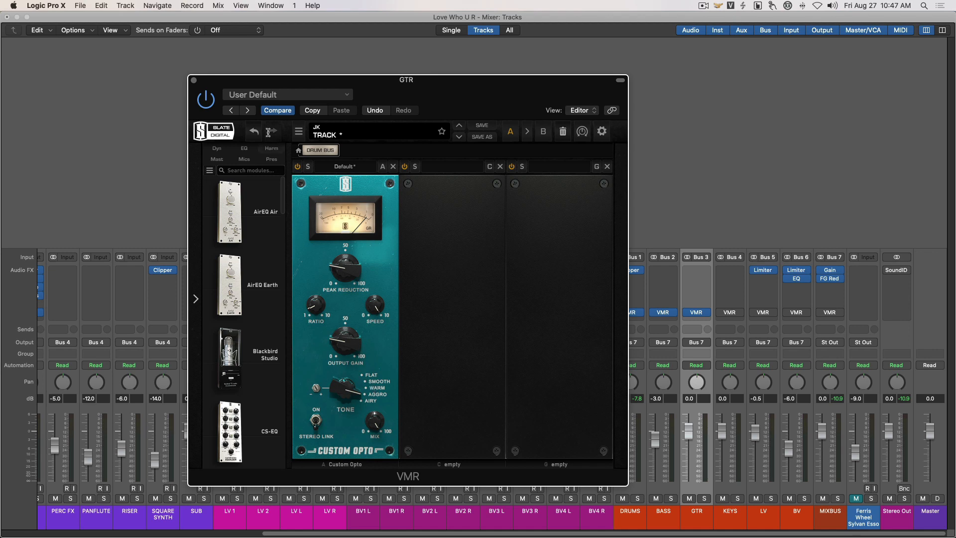
left_click(195, 80)
left_click(729, 312)
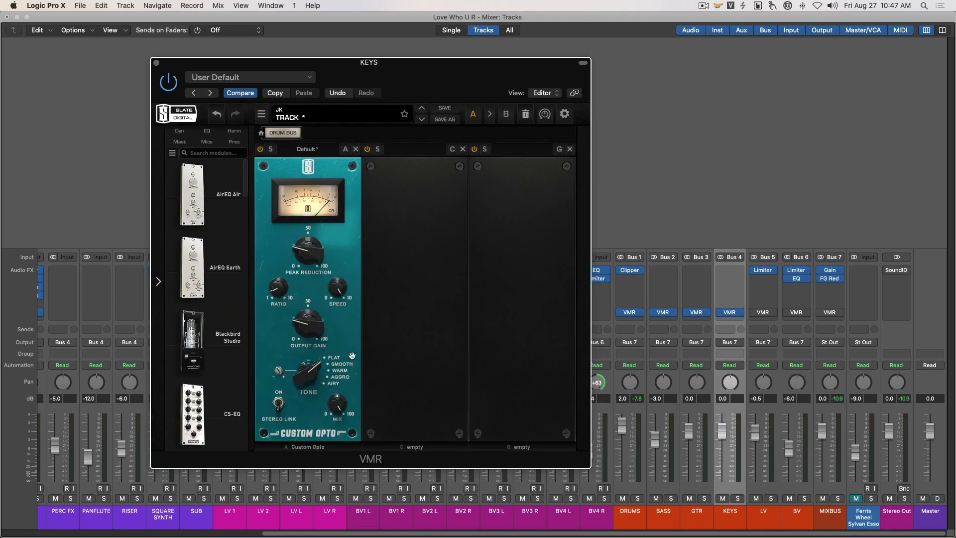
Close the KEYS VMR window, enable and open the VMR on the LV bus to review its Custom Opto settings, and close it.
left_click(156, 63)
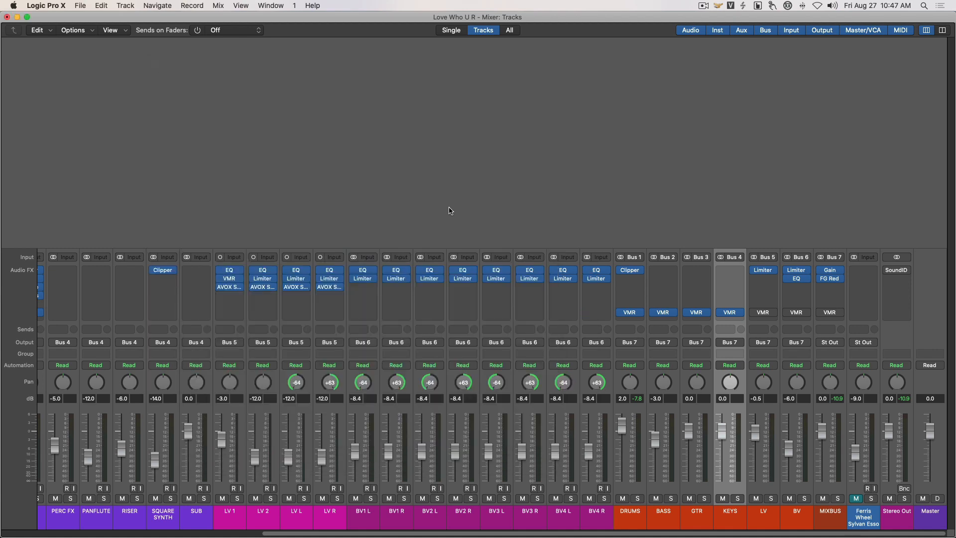
left_click(764, 515)
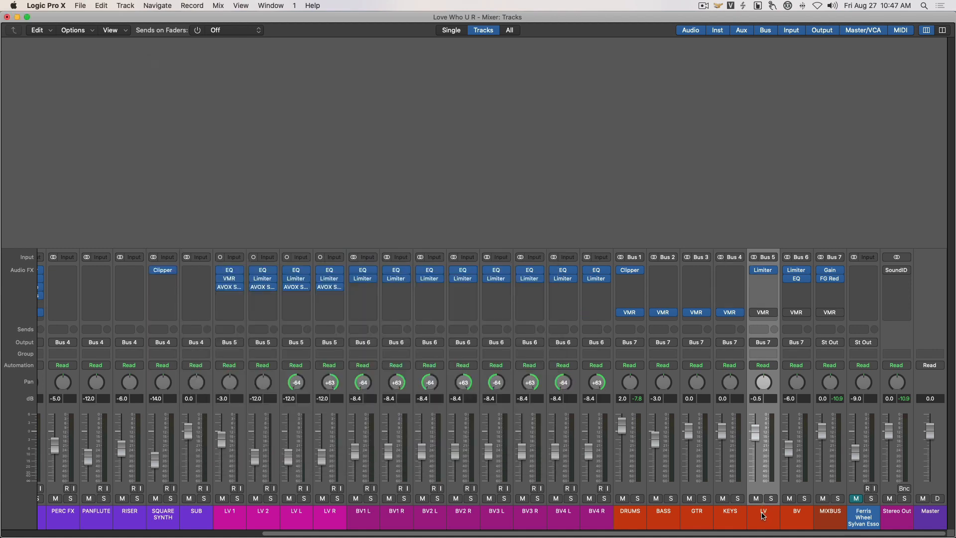
left_click(765, 314)
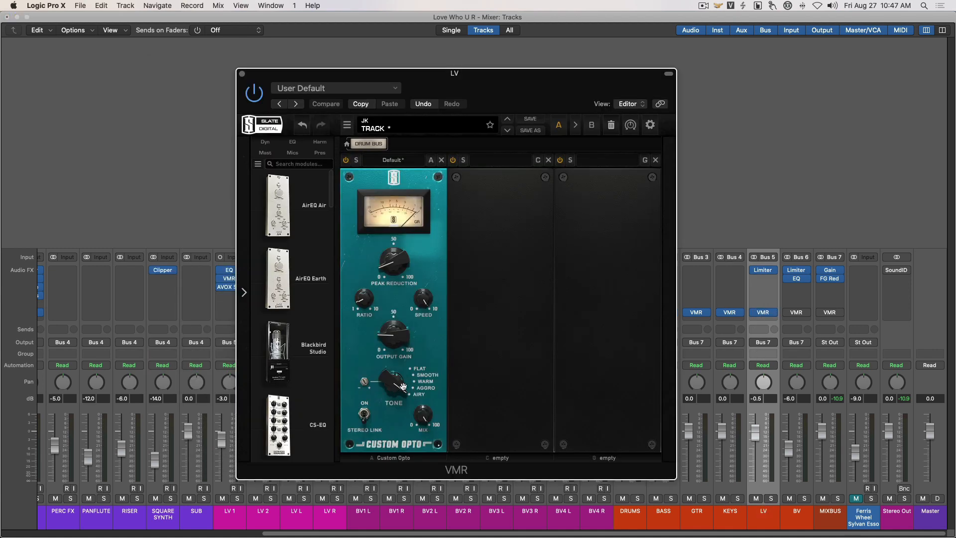
left_click(242, 74)
Enable the VMR on the BV and MIXBUS channels and review the Custom Opto settings on MIXBUS before closing its window.
left_click(798, 513)
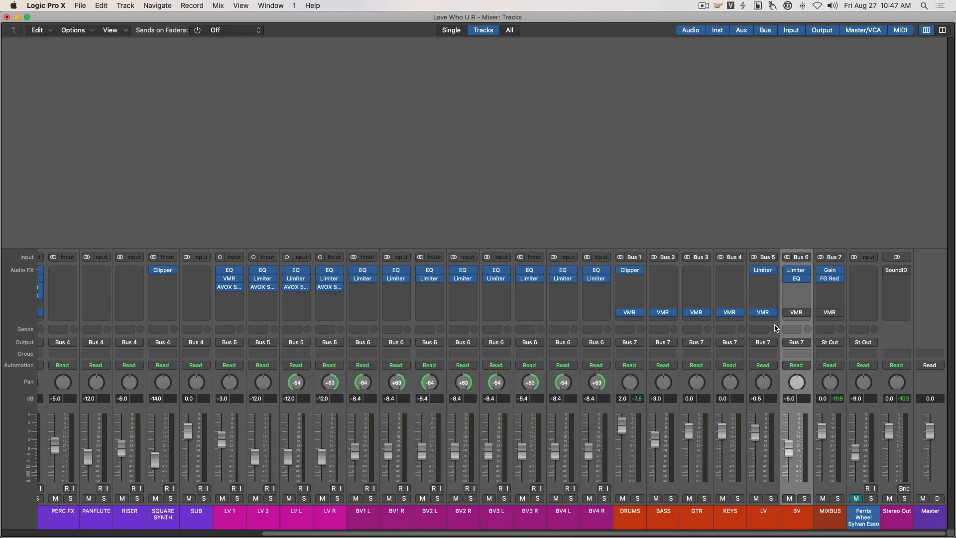
left_click(796, 312)
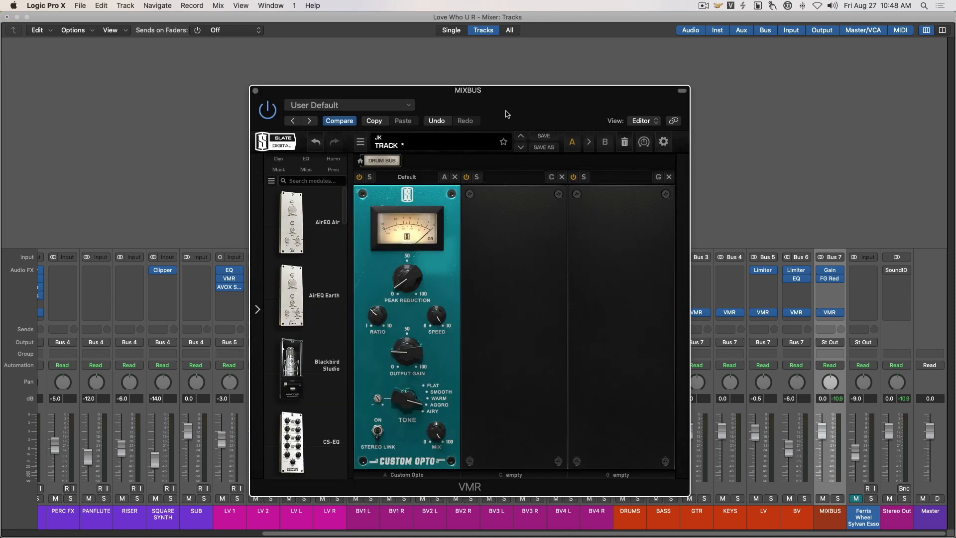
left_click_drag(507, 114, 535, 91)
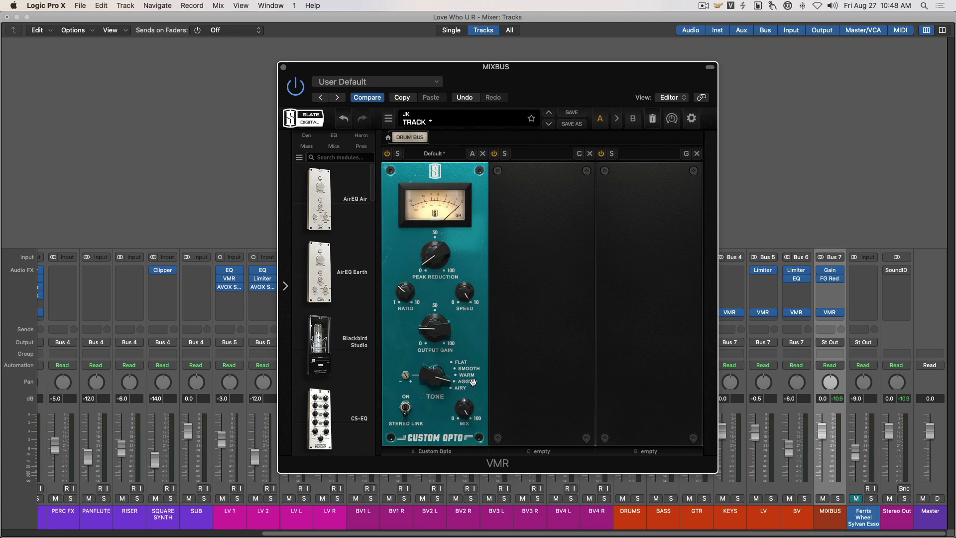
left_click(283, 67)
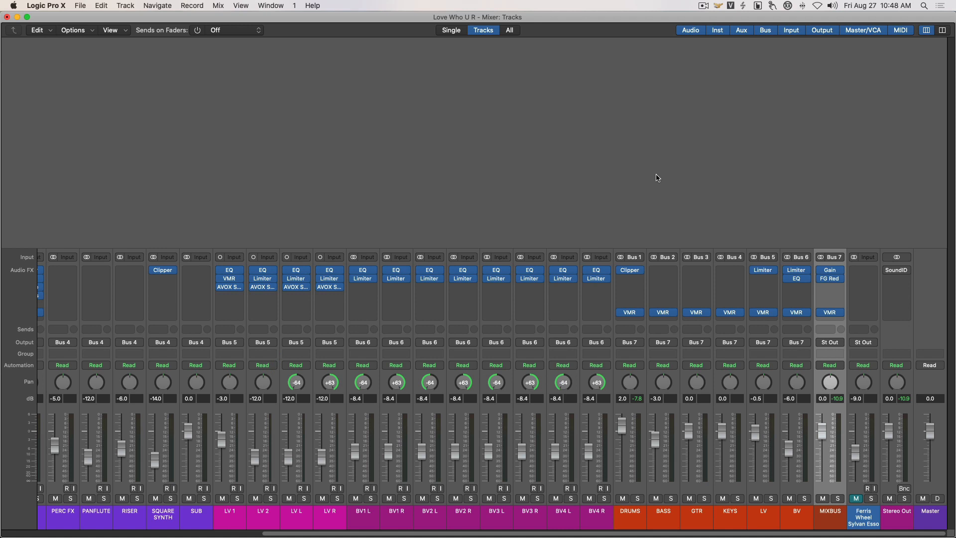
Select the DRUMS through MIXBUS channels and toggle their VMRs together during playback to compare bypassed and processed sound, ending with them enabled.
left_click(632, 516, "shift")
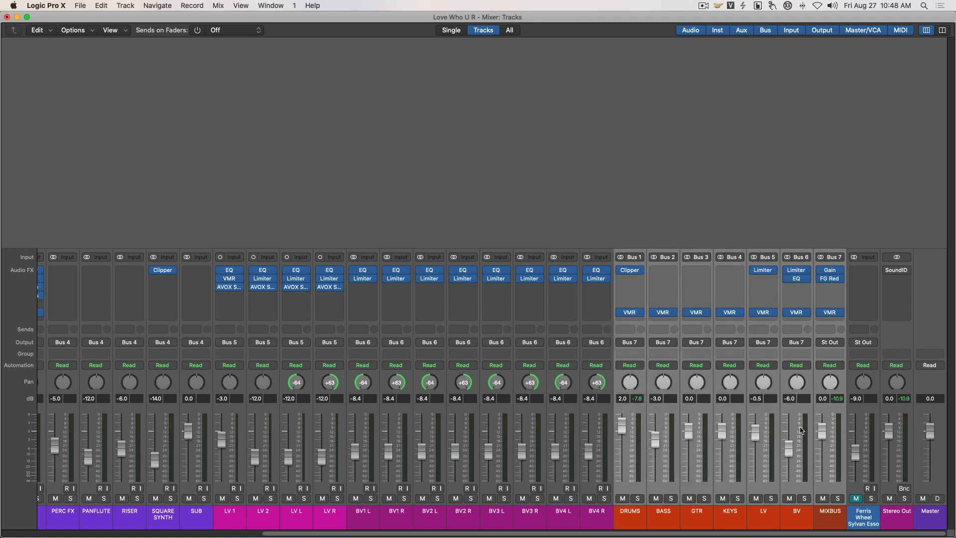
left_click(621, 312)
key("space")
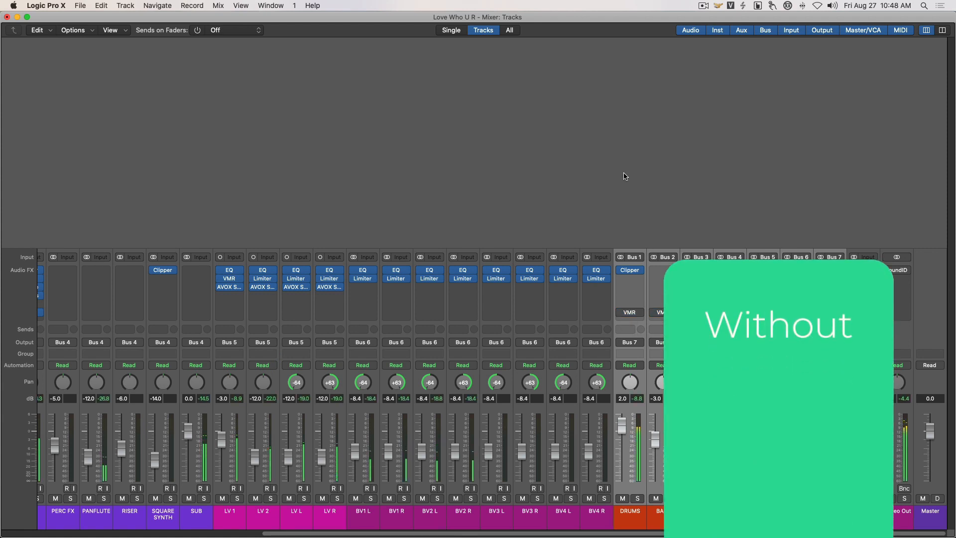
left_click(622, 313)
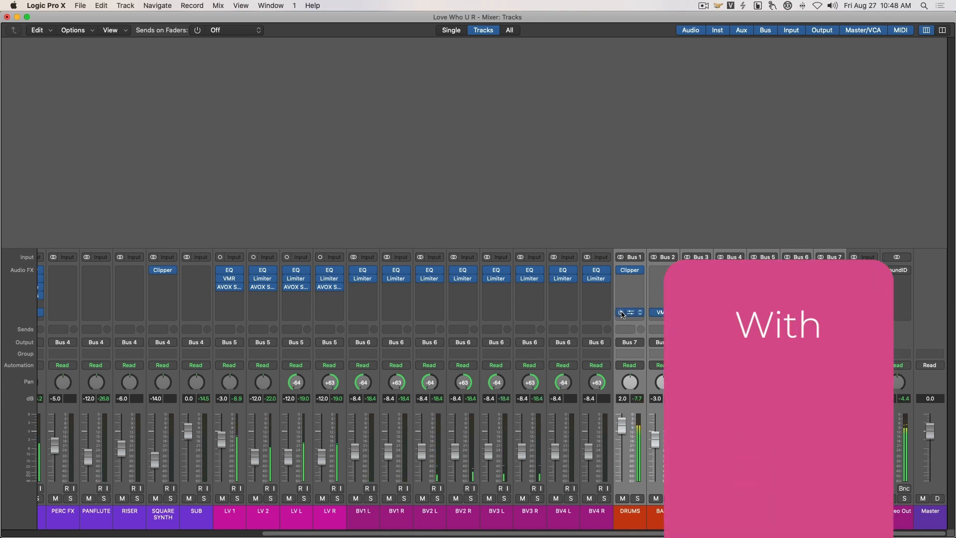
left_click(622, 313)
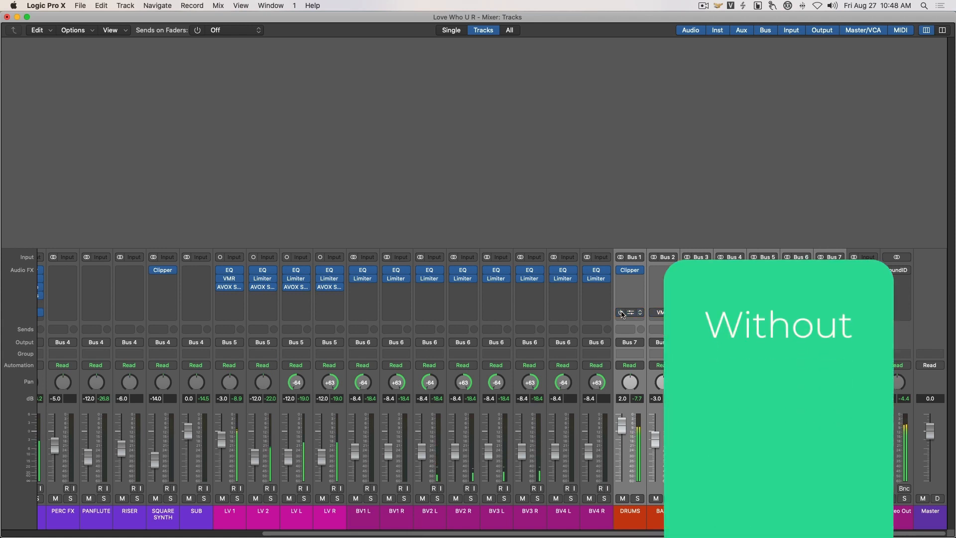
left_click(622, 312)
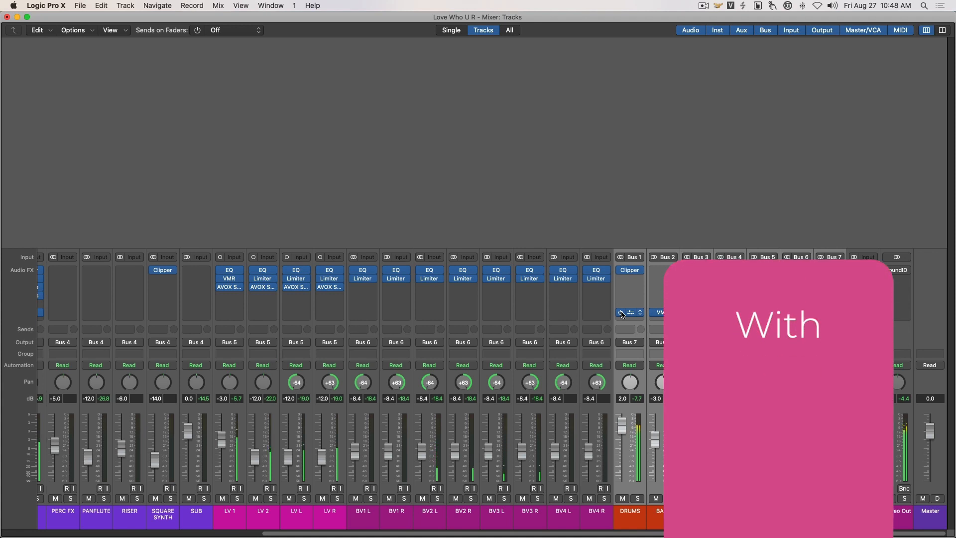
left_click(621, 313)
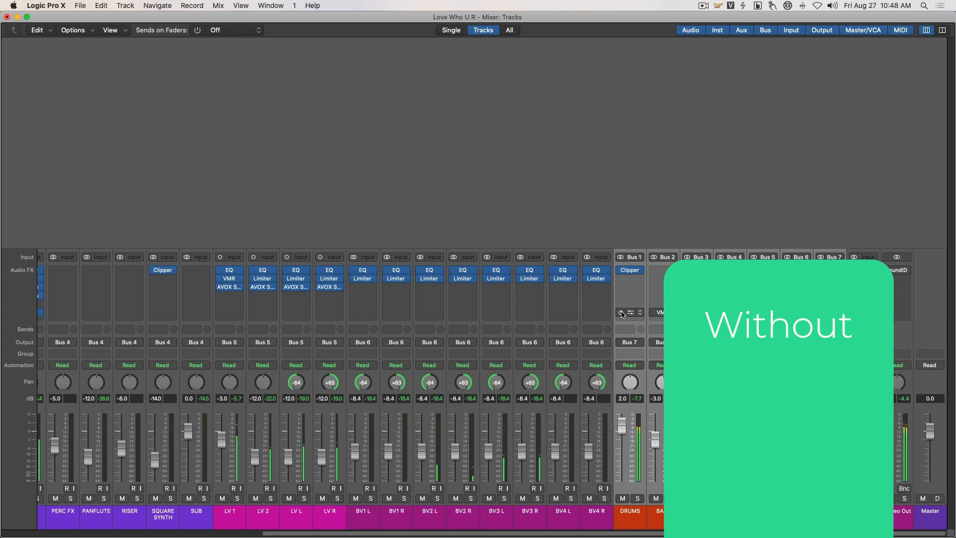
left_click(621, 312)
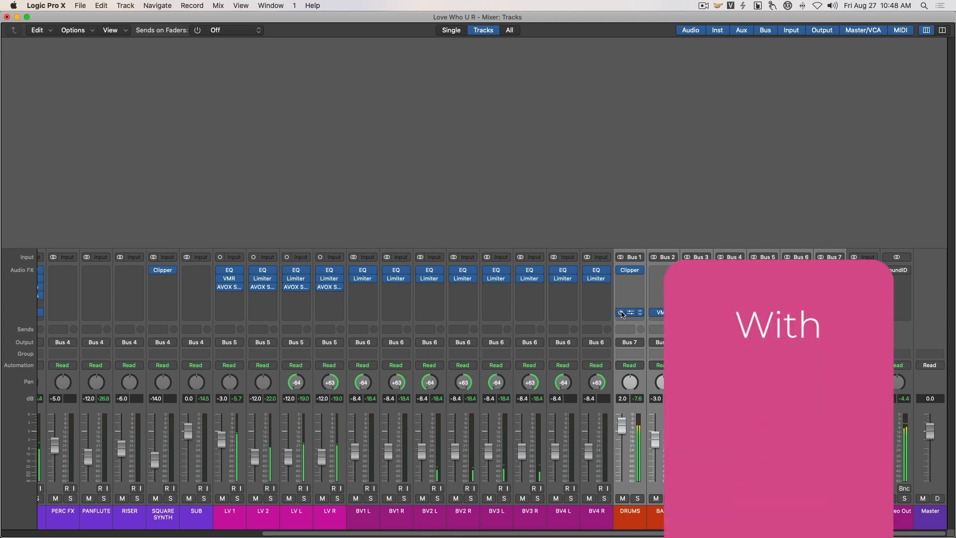
left_click(621, 312)
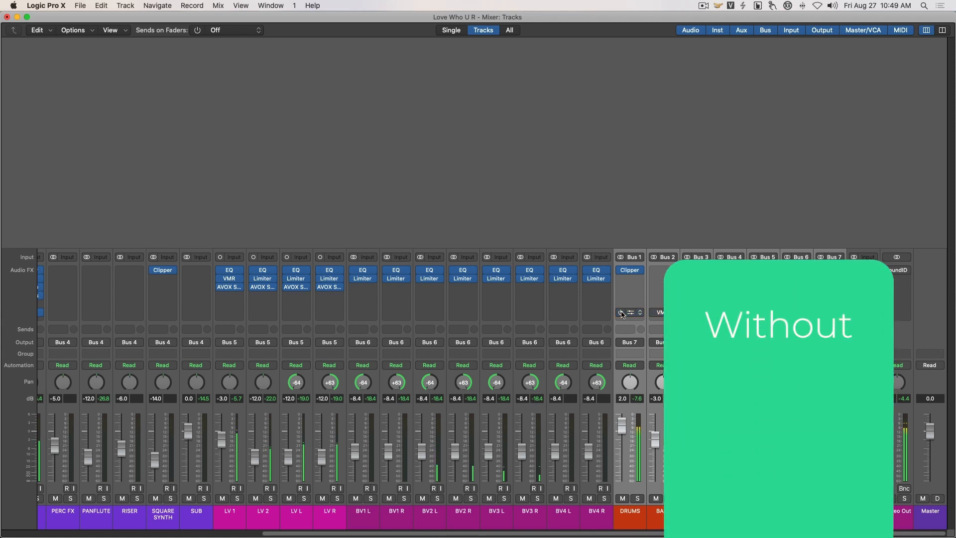
left_click(622, 312)
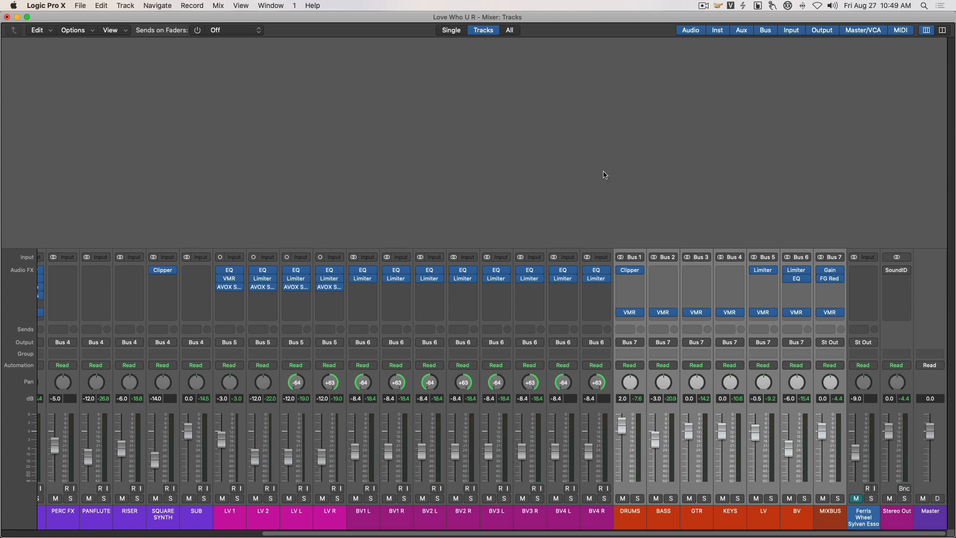
Open the VMR on the DRUMS bus again and move its window aside to review the Custom Opto settings.
left_click(630, 312)
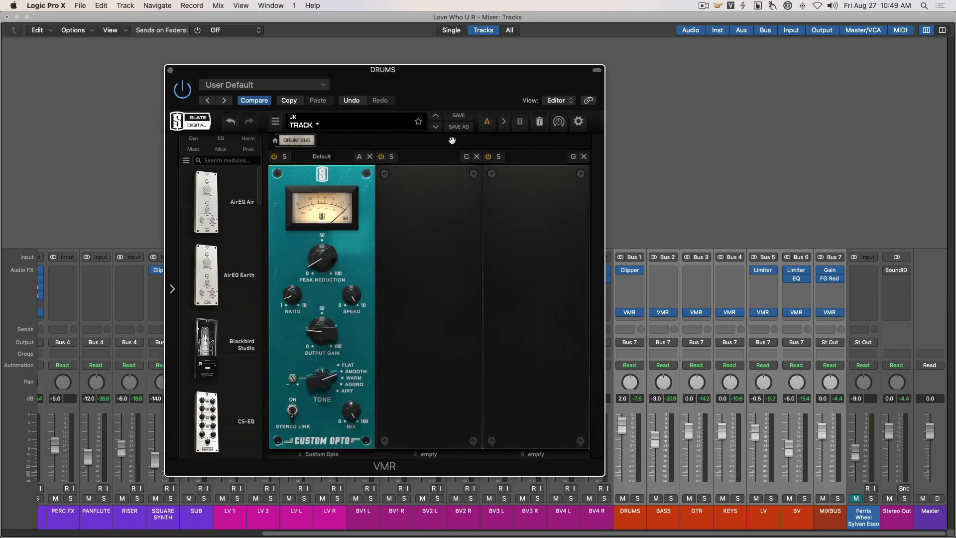
left_click_drag(489, 79, 655, 63)
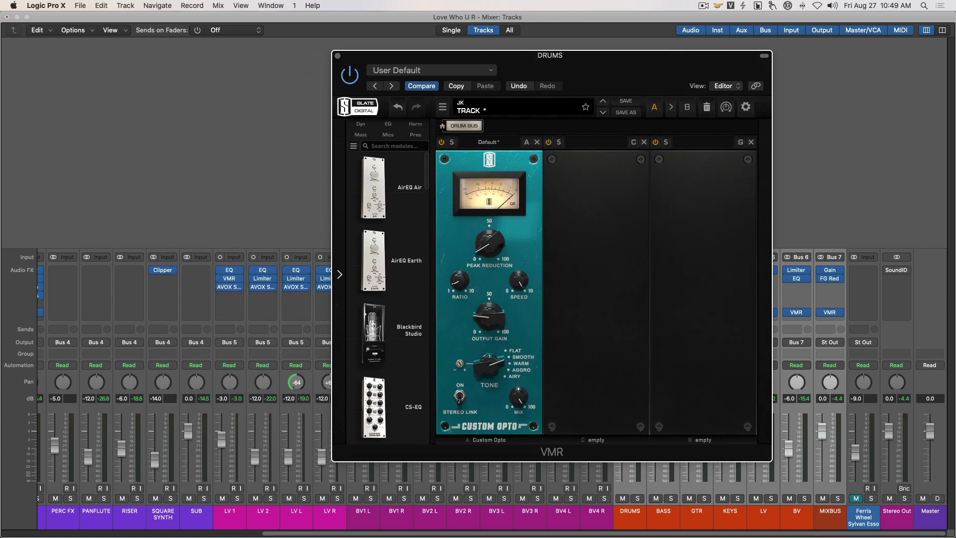